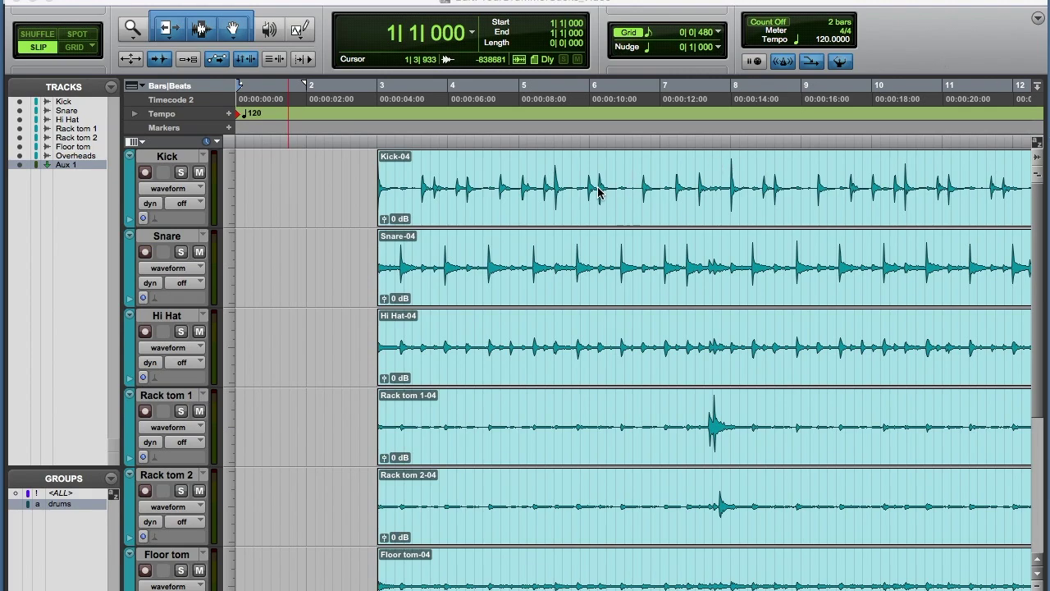
Play back the drum clips, stop, and place the edit cursor in bar 2 just before the clips
{"action": "left_click", "coordinate": [563, 217]}
{"action": "key", "text": "space"}
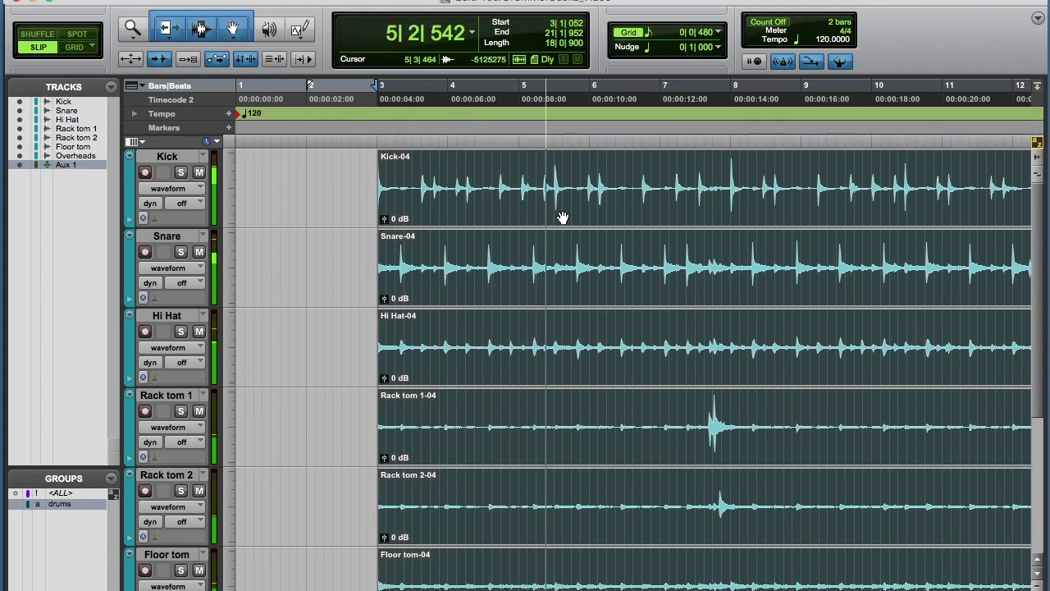
{"action": "key", "text": "space"}
{"action": "left_click", "coordinate": [330, 190]}
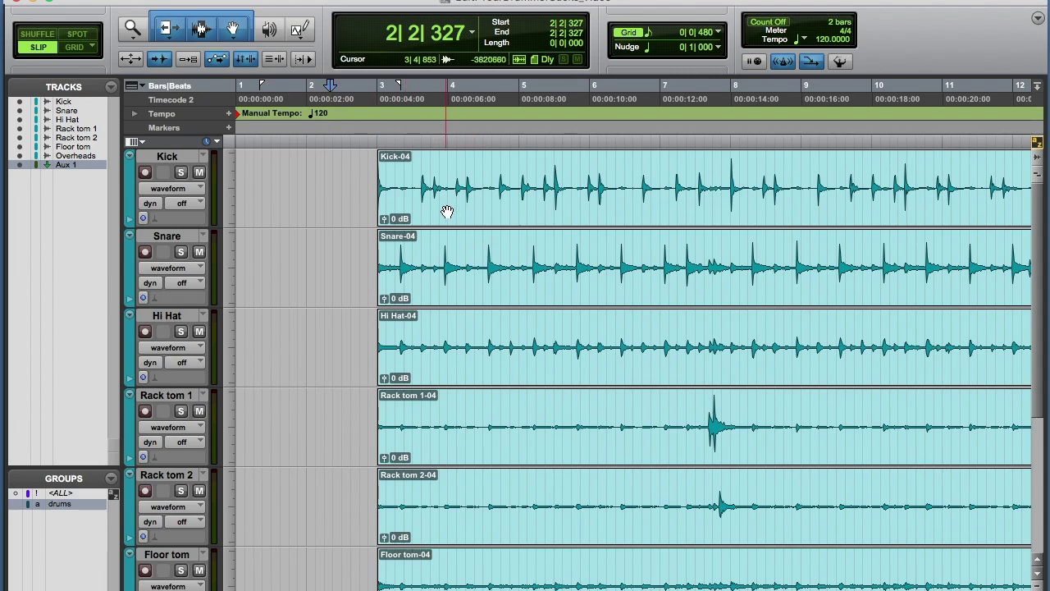
Turn off the Conductor to use manual tempo and select the tempo value for editing
{"action": "left_click", "coordinate": [839, 61]}
{"action": "left_click", "coordinate": [839, 61]}
{"action": "left_click", "coordinate": [839, 62]}
{"action": "left_click", "coordinate": [839, 63]}
{"action": "left_click", "coordinate": [839, 63]}
{"action": "left_click", "coordinate": [839, 62]}
{"action": "left_click", "coordinate": [822, 39]}
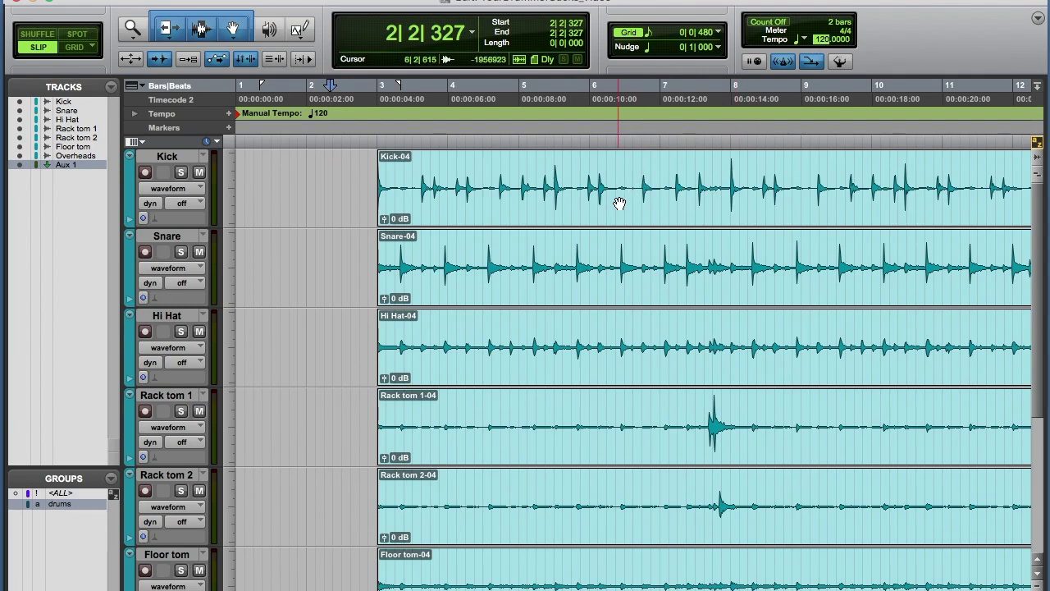
Set the manual tempo to 96 BPM while the drums play, then stop playback and re-enable the Conductor
{"action": "key", "text": "space"}
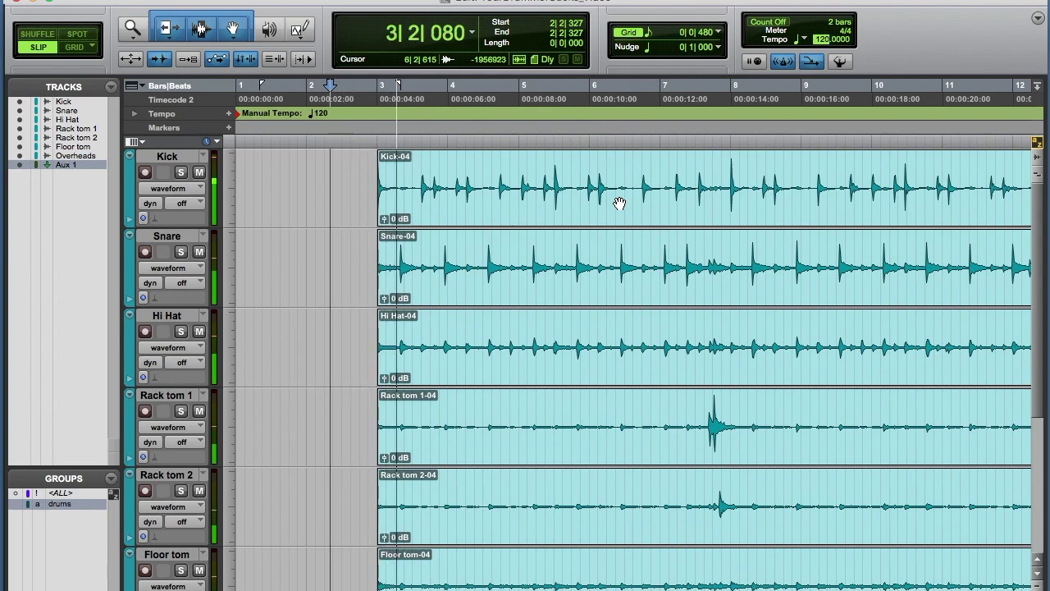
{"action": "type", "text": "95"}
{"action": "key", "text": "Up"}
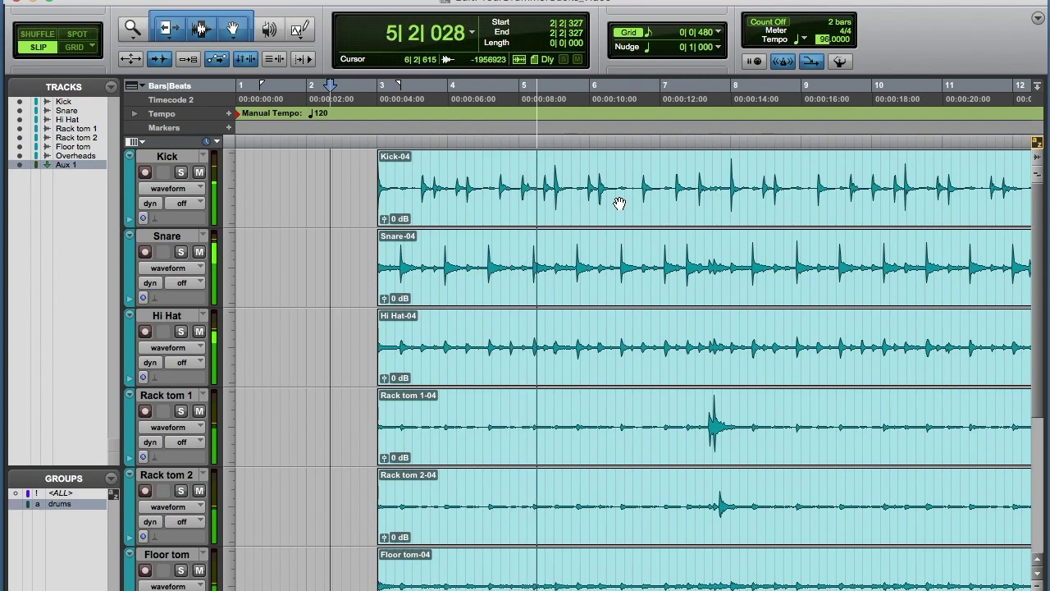
{"action": "key", "text": "space"}
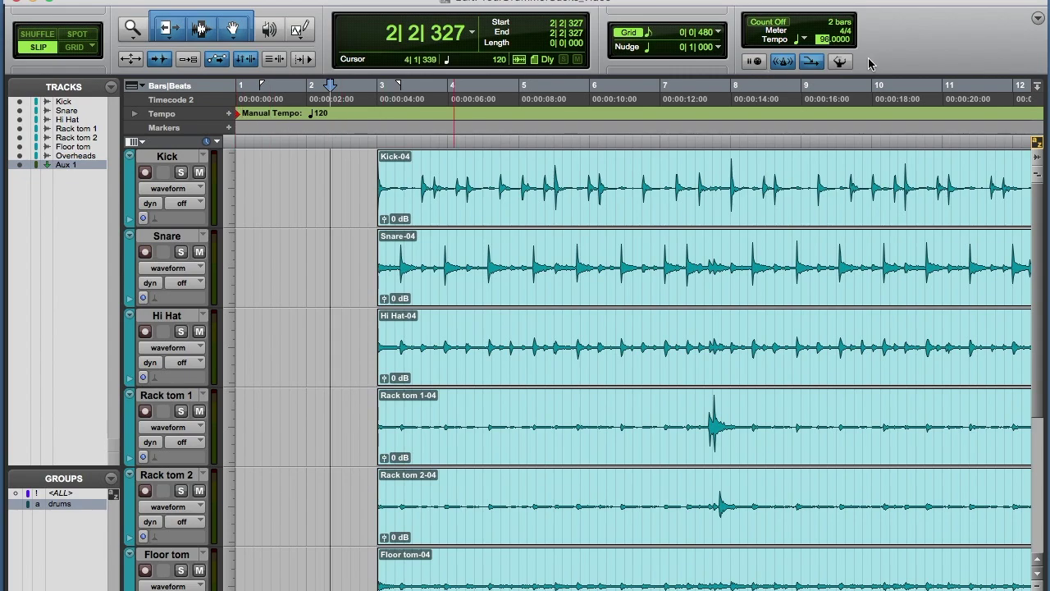
{"action": "left_click", "coordinate": [840, 64]}
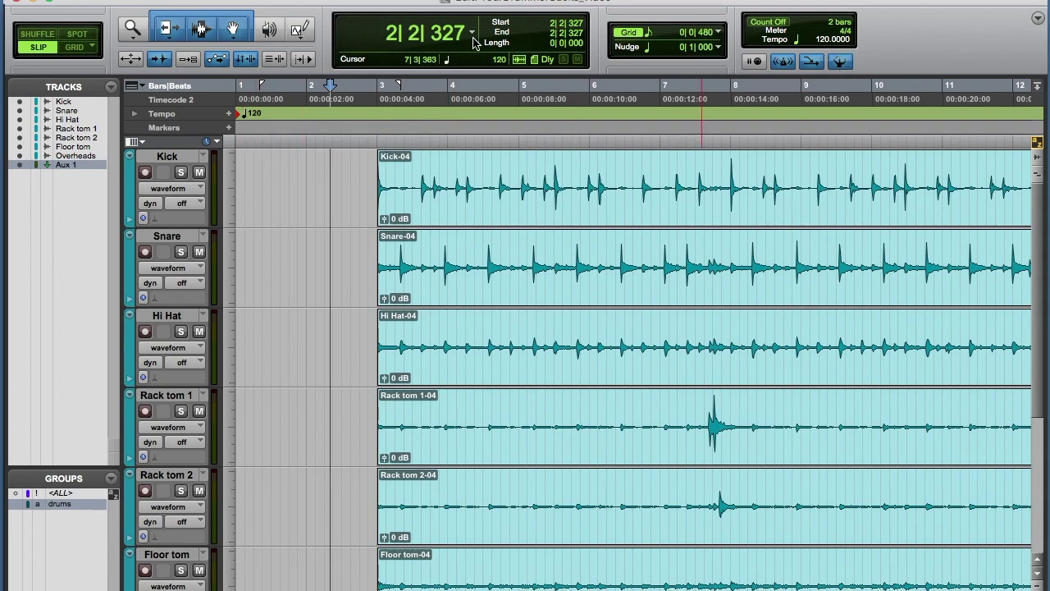
Set the song start tempo marker to 96 BPM
{"action": "double_click", "coordinate": [238, 114]}
{"action": "type", "text": "96"}
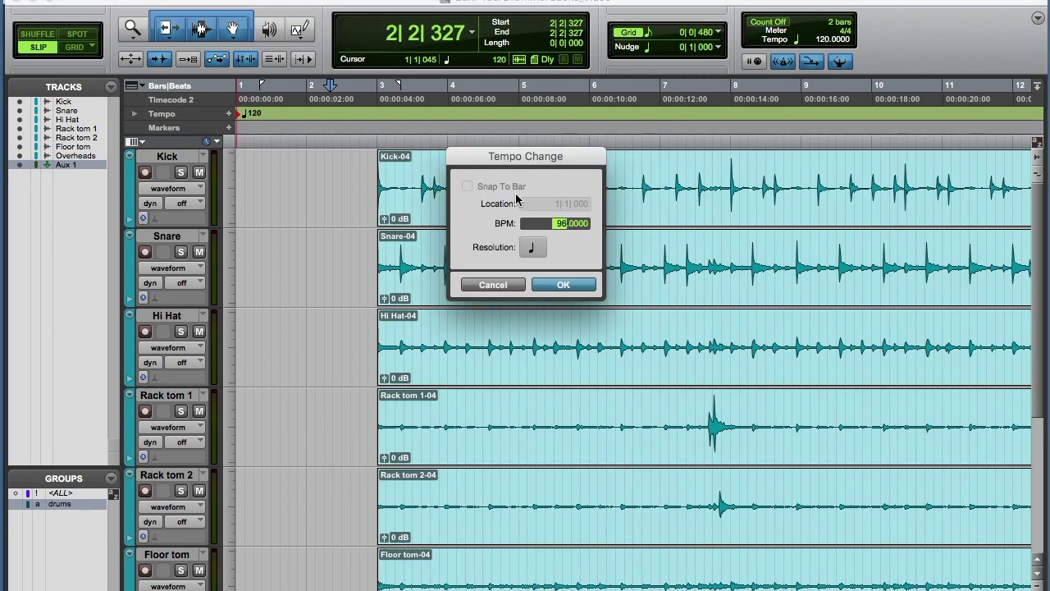
{"action": "key", "text": "Return"}
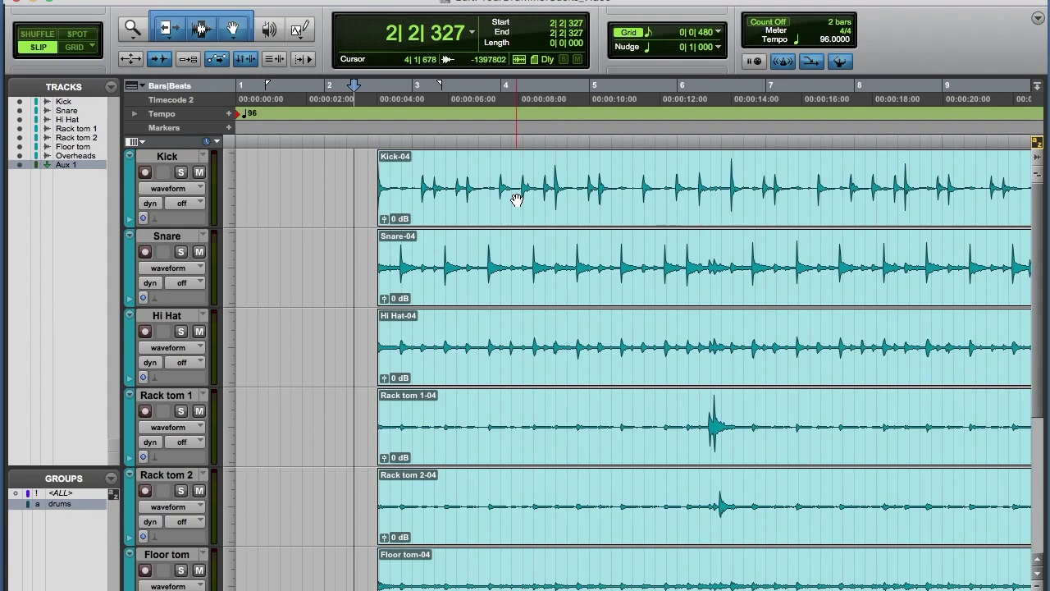
Switch to Grid mode, move the grouped drum clips to start at bar 3, and check them with a short playback
{"action": "left_click", "coordinate": [75, 47]}
{"action": "left_click", "coordinate": [412, 207]}
{"action": "left_click_drag", "start_coordinate": [411, 206], "coordinate": [446, 206]}
{"action": "left_click", "coordinate": [418, 90]}
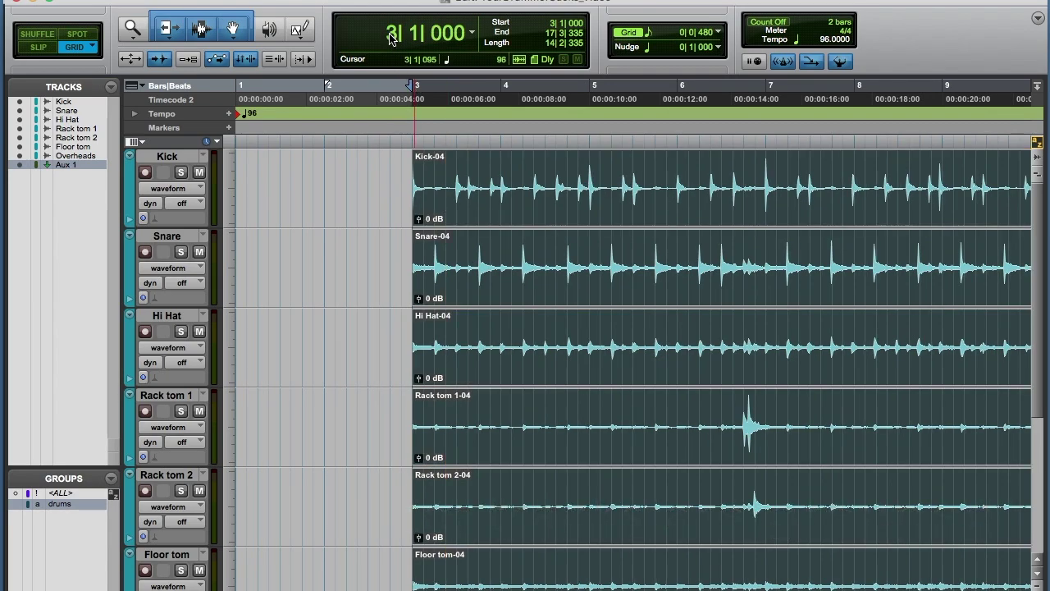
{"action": "key", "text": "space"}
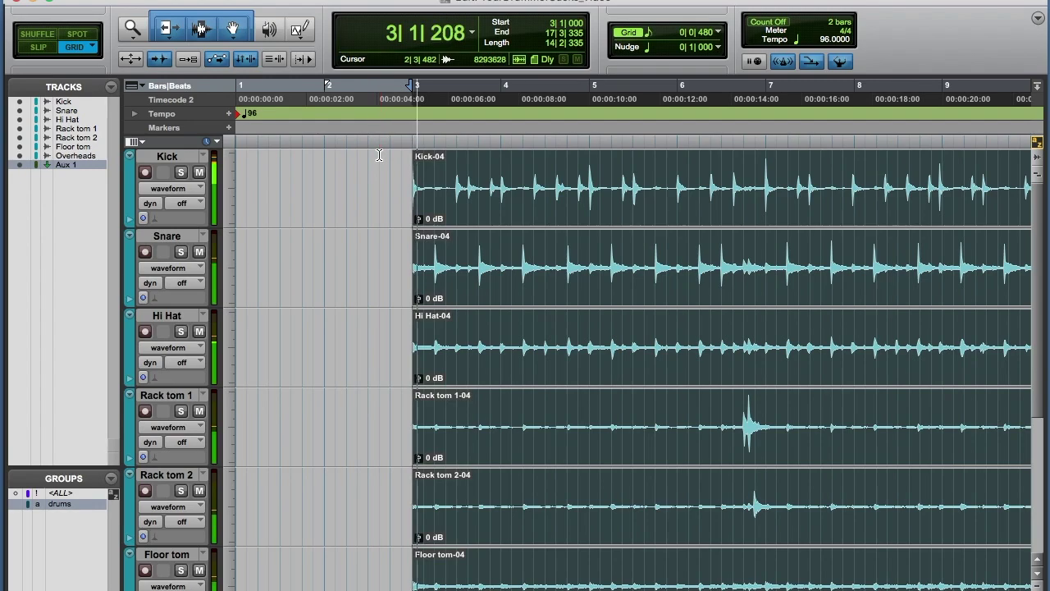
{"action": "key", "text": "space"}
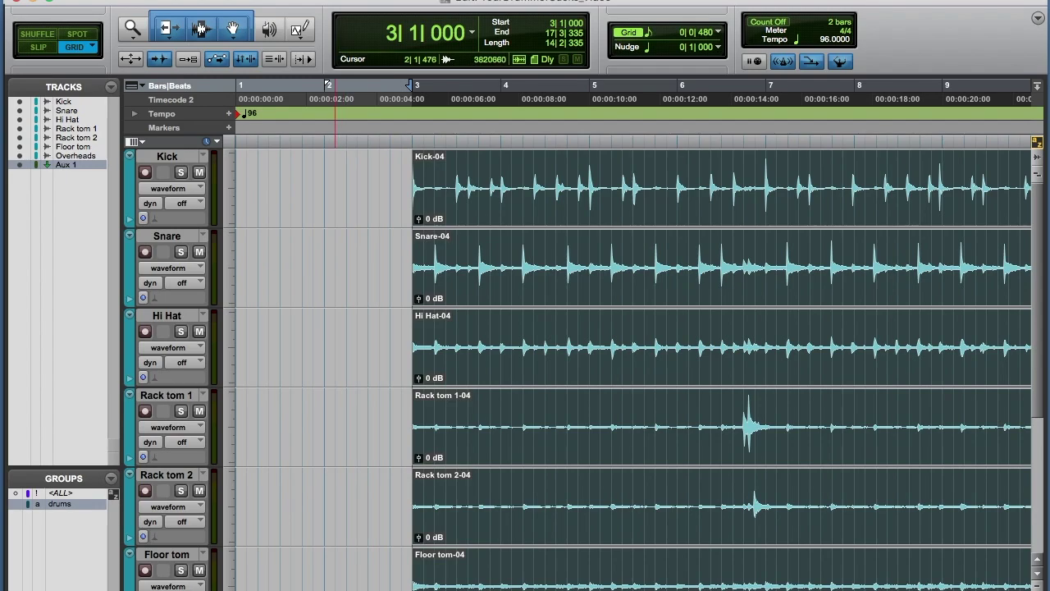
Open Beat Detective, move its window below the kick and snare tracks, and reselect all the drum clips
{"action": "left_click", "coordinate": [315, 0]}
{"action": "left_click", "coordinate": [319, 135]}
{"action": "left_click_drag", "start_coordinate": [329, 371], "coordinate": [570, 336]}
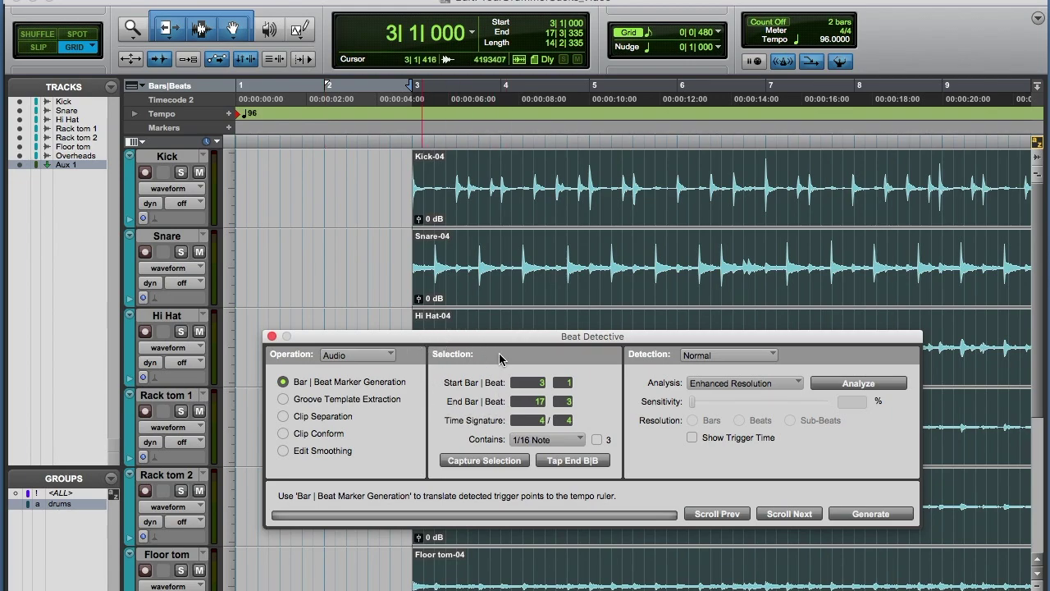
{"action": "left_click", "coordinate": [383, 298]}
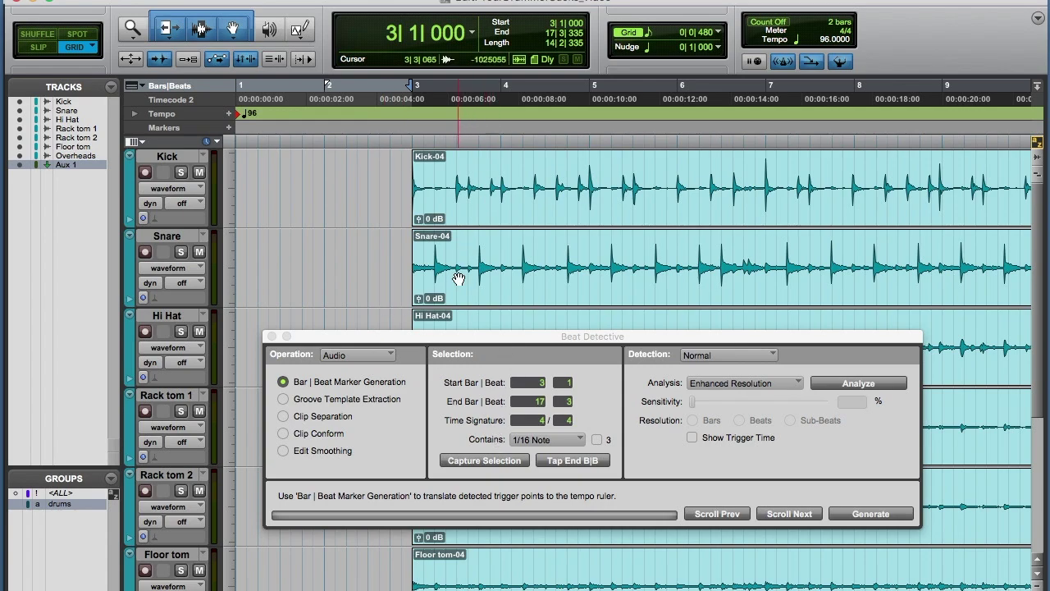
{"action": "left_click", "coordinate": [517, 216]}
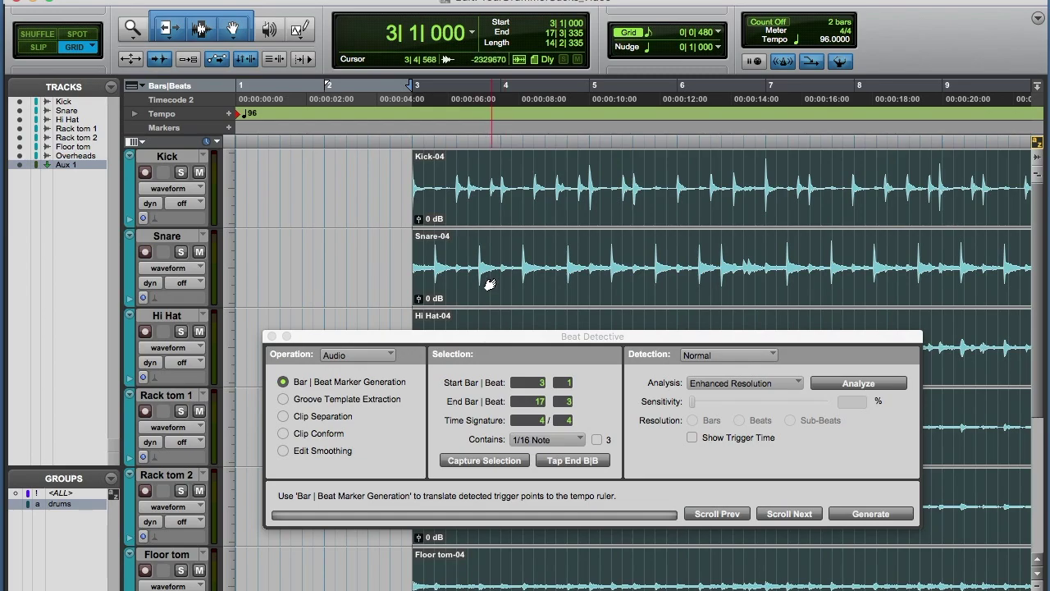
Set the Beat Detective selection to contain 1/8 notes
{"action": "scroll", "coordinate": [490, 285], "scroll_direction": "right", "scroll_amount": 5}
{"action": "scroll", "coordinate": [490, 285], "scroll_direction": "left", "scroll_amount": 5}
{"action": "scroll", "coordinate": [490, 284], "scroll_direction": "right", "scroll_amount": 3}
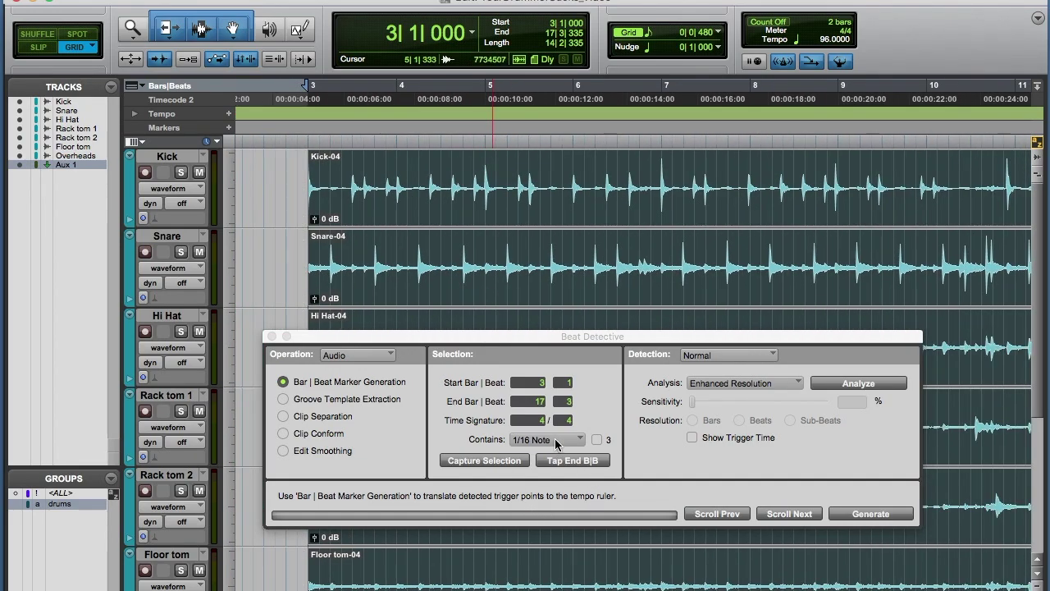
{"action": "left_click", "coordinate": [564, 443]}
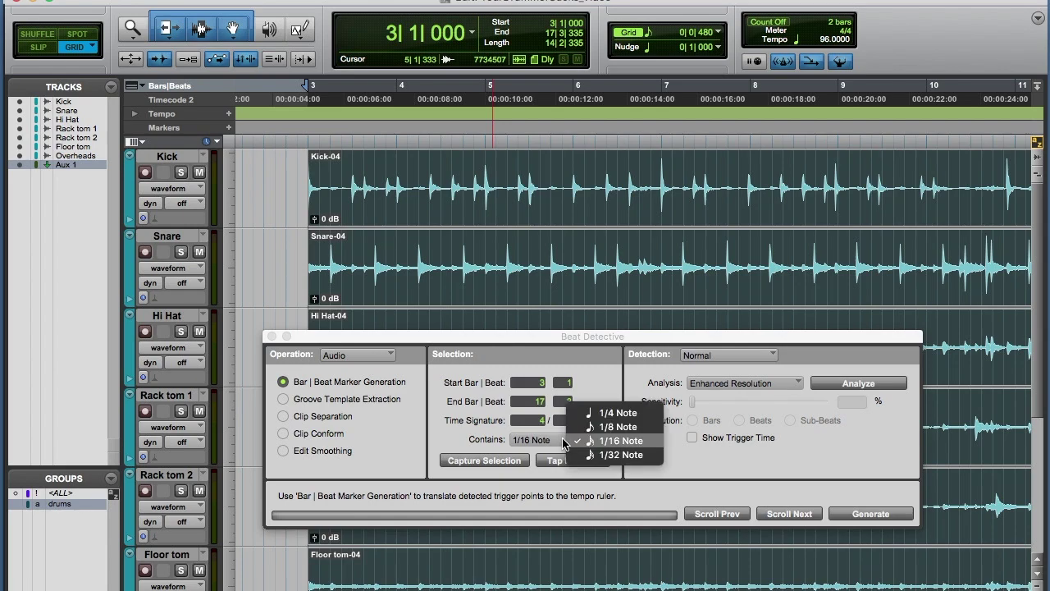
{"action": "left_click", "coordinate": [606, 428]}
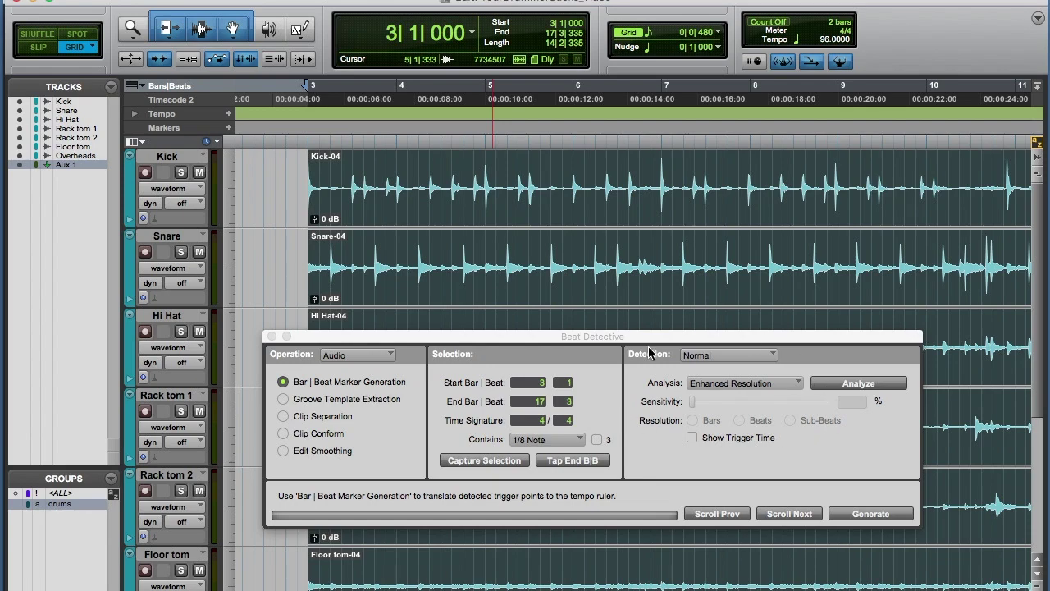
Analyze the drums with Normal detection and Enhanced Resolution, and raise the sensitivity to 22%
{"action": "left_click", "coordinate": [746, 362]}
{"action": "left_click", "coordinate": [748, 357]}
{"action": "left_click", "coordinate": [723, 387]}
{"action": "left_click", "coordinate": [734, 389]}
{"action": "left_click", "coordinate": [848, 384]}
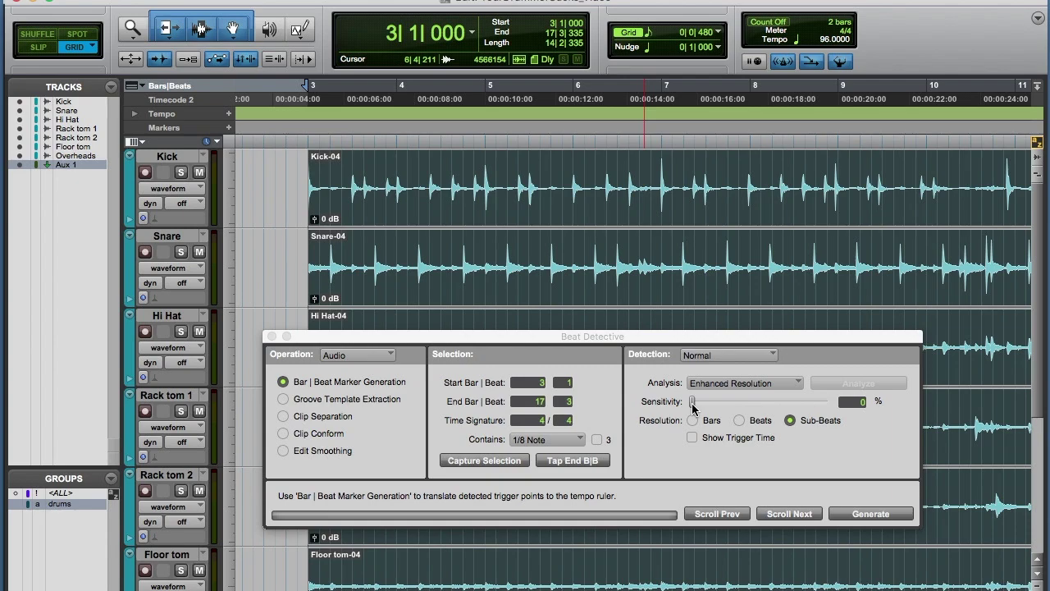
{"action": "left_click_drag", "start_coordinate": [695, 406], "coordinate": [721, 406]}
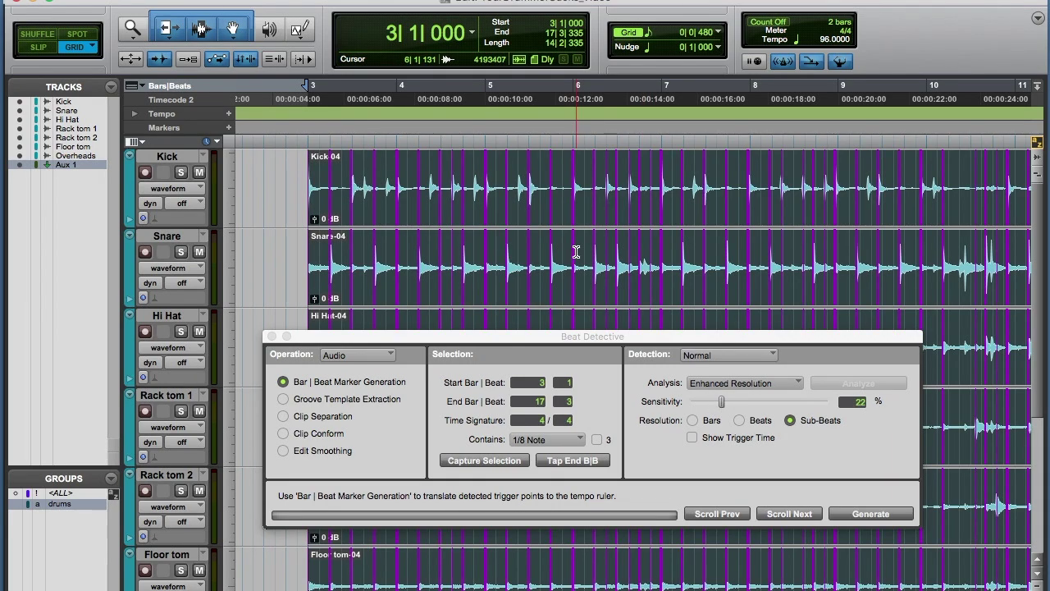
Inspect the beat triggers up close and set the detection sensitivity to 47% to catch the eighth notes
{"action": "key", "text": "super+bracketright"}
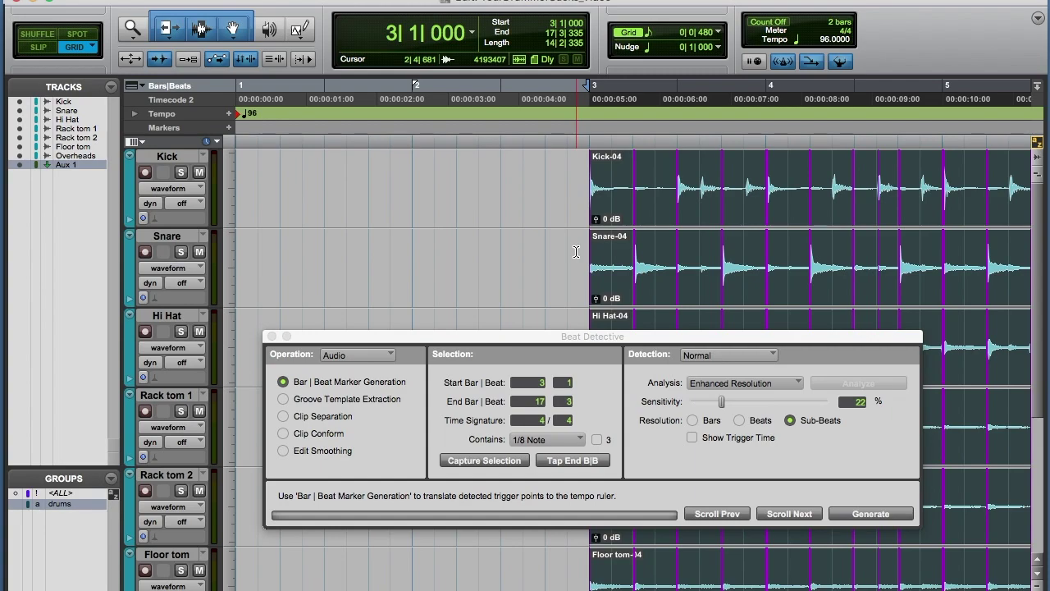
{"action": "key", "text": "super+bracketright"}
{"action": "scroll", "coordinate": [576, 252], "scroll_direction": "right", "scroll_amount": 5}
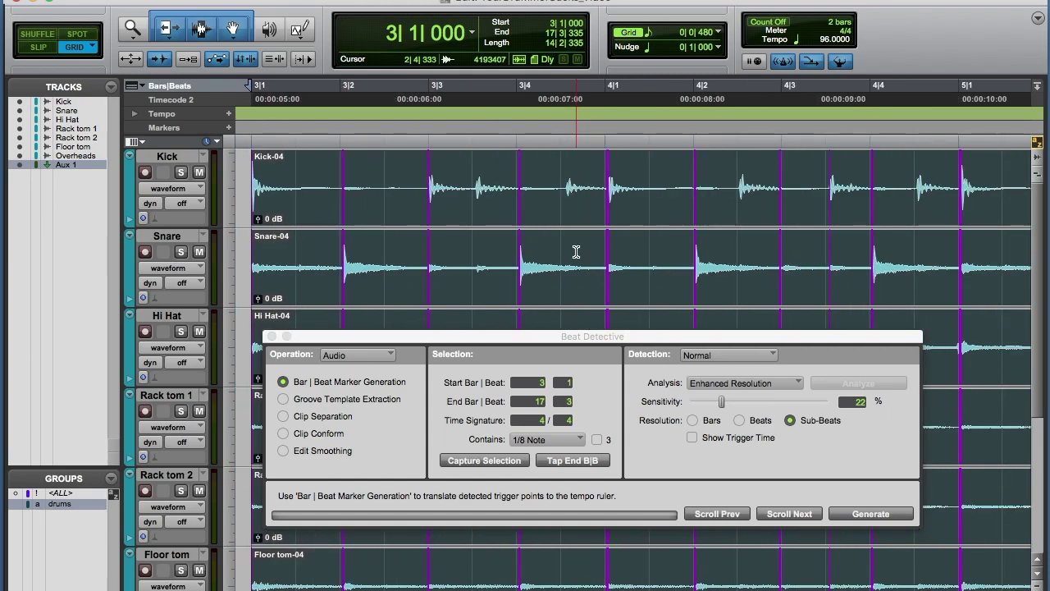
{"action": "scroll", "coordinate": [576, 252], "scroll_direction": "left", "scroll_amount": 1}
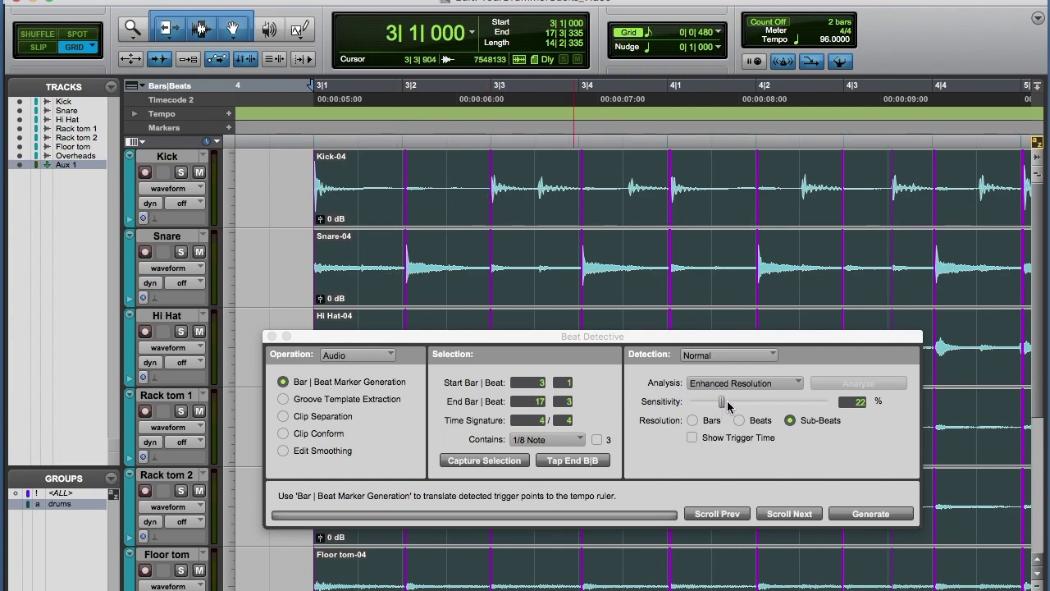
{"action": "left_click_drag", "start_coordinate": [722, 404], "coordinate": [758, 406]}
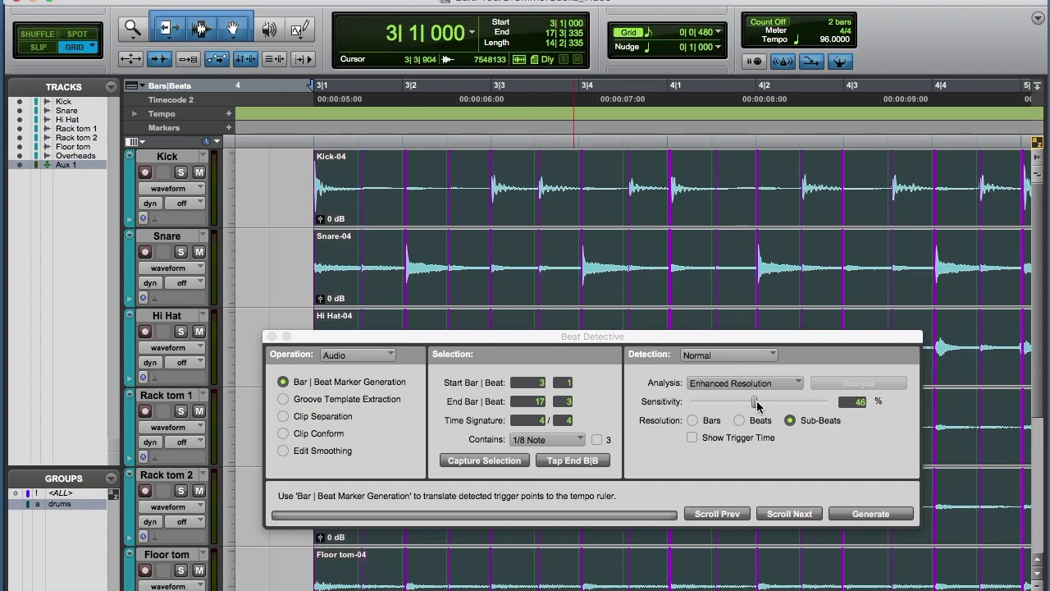
{"action": "scroll", "coordinate": [584, 263], "scroll_direction": "right", "scroll_amount": 3}
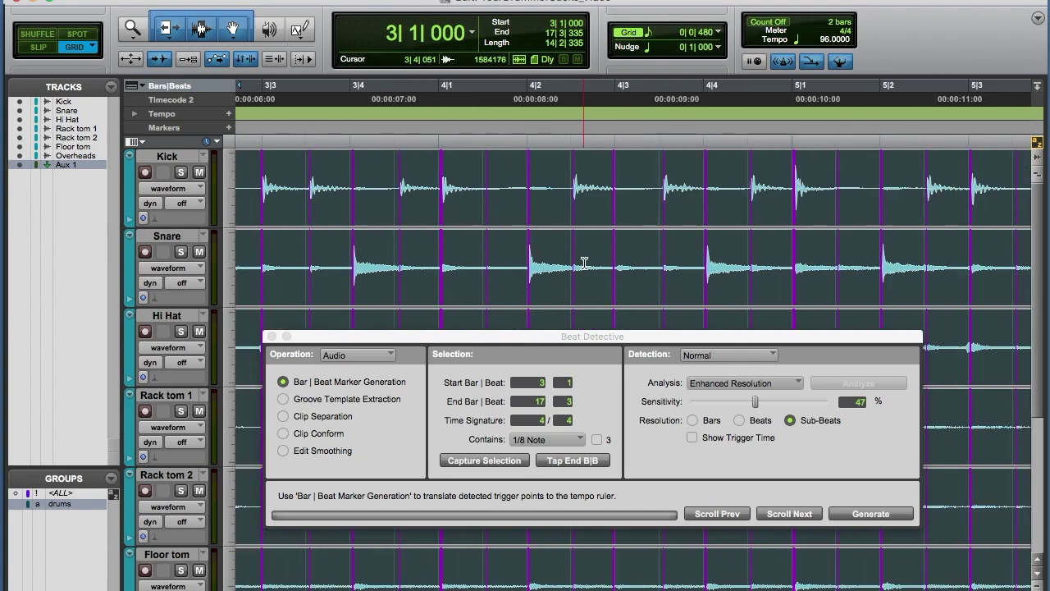
{"action": "scroll", "coordinate": [584, 262], "scroll_direction": "right", "scroll_amount": 2}
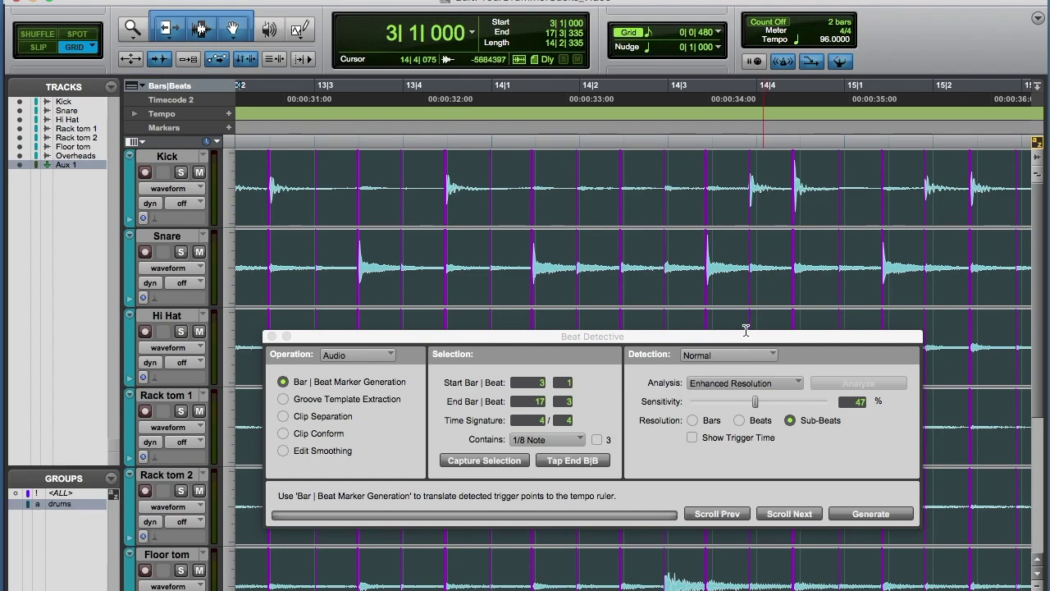
Generate bar and beat markers from the detected triggers and review the resulting tempo ruler
{"action": "left_click", "coordinate": [871, 514]}
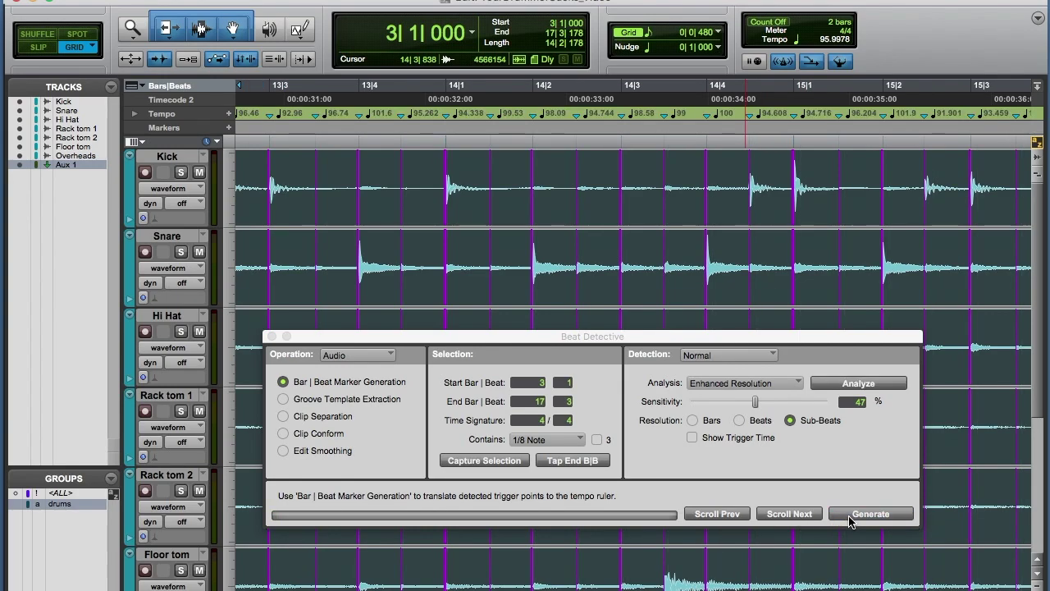
{"action": "scroll", "coordinate": [590, 251], "scroll_direction": "left", "scroll_amount": 10}
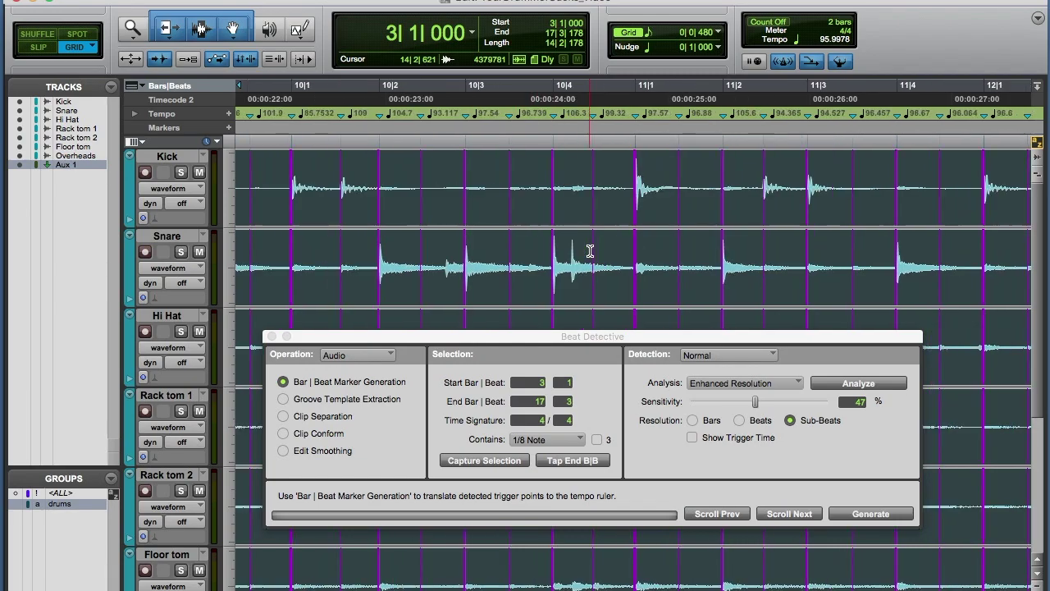
{"action": "scroll", "coordinate": [589, 251], "scroll_direction": "left", "scroll_amount": 5}
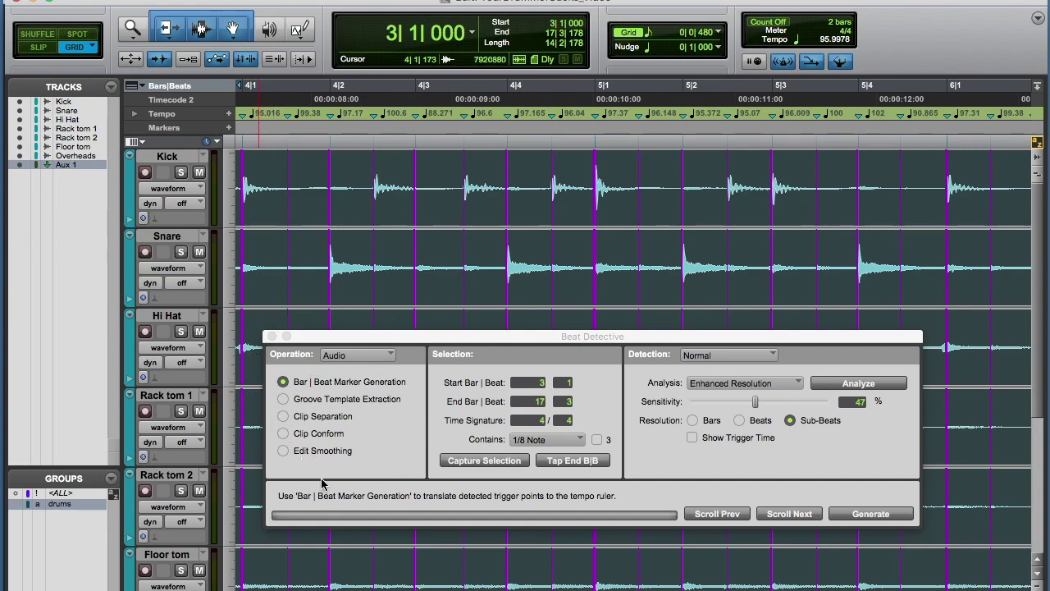
Separate the drum clips at the detected triggers using Clip Separation with a 1 ms trigger pad, and review the cuts
{"action": "left_click", "coordinate": [283, 416]}
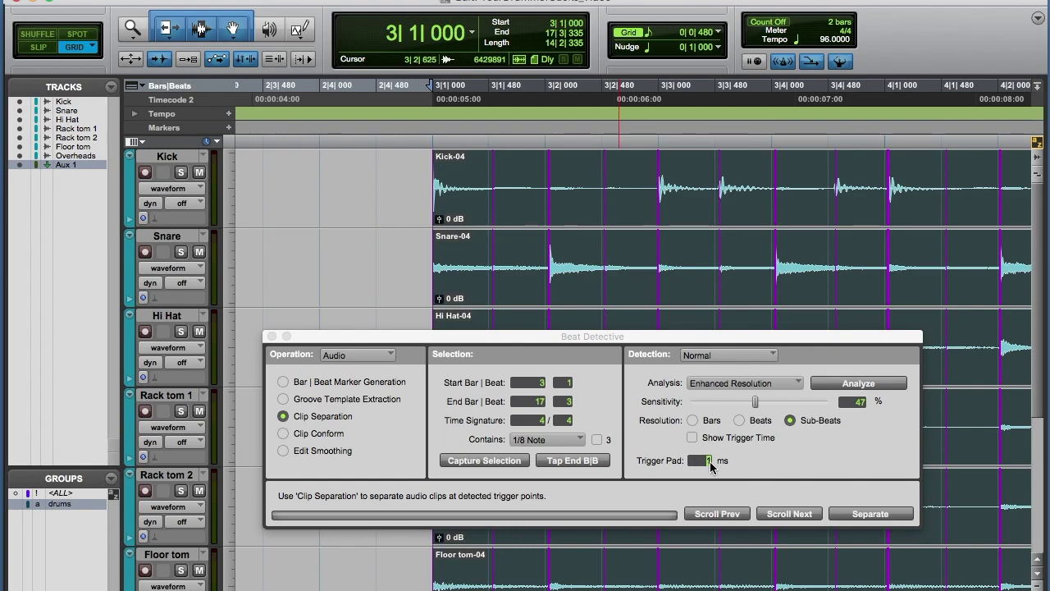
{"action": "left_click", "coordinate": [870, 513]}
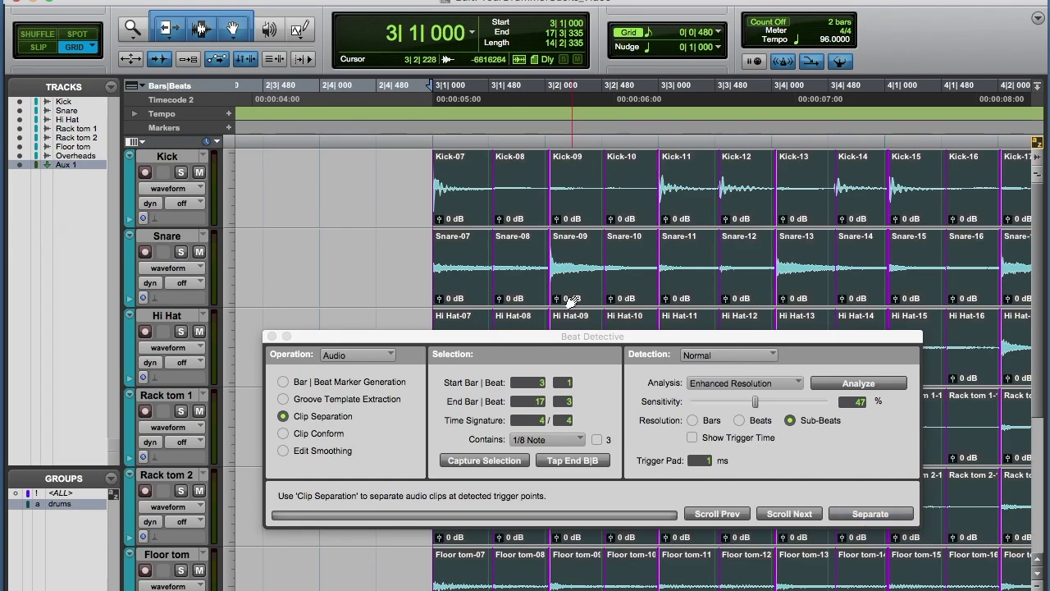
{"action": "scroll", "coordinate": [571, 300], "scroll_direction": "right", "scroll_amount": 10}
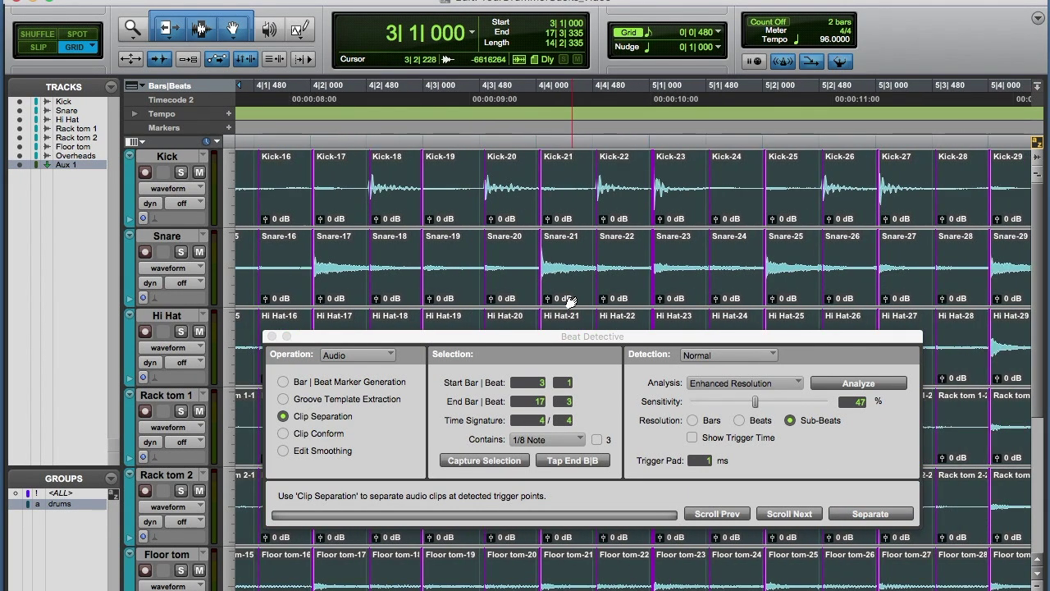
{"action": "scroll", "coordinate": [572, 301], "scroll_direction": "right", "scroll_amount": 10}
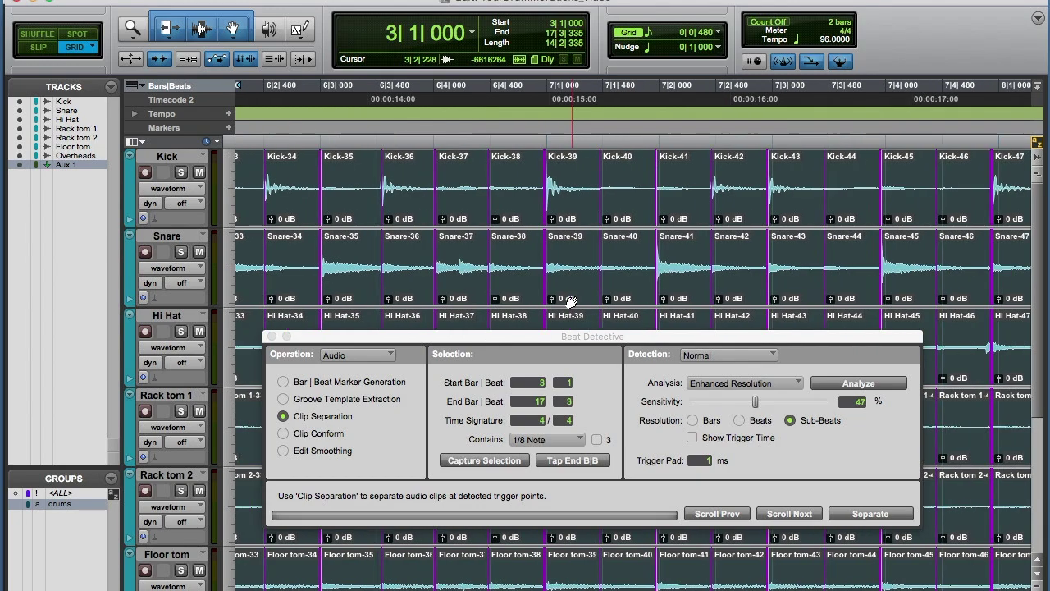
{"action": "scroll", "coordinate": [571, 300], "scroll_direction": "right", "scroll_amount": 10}
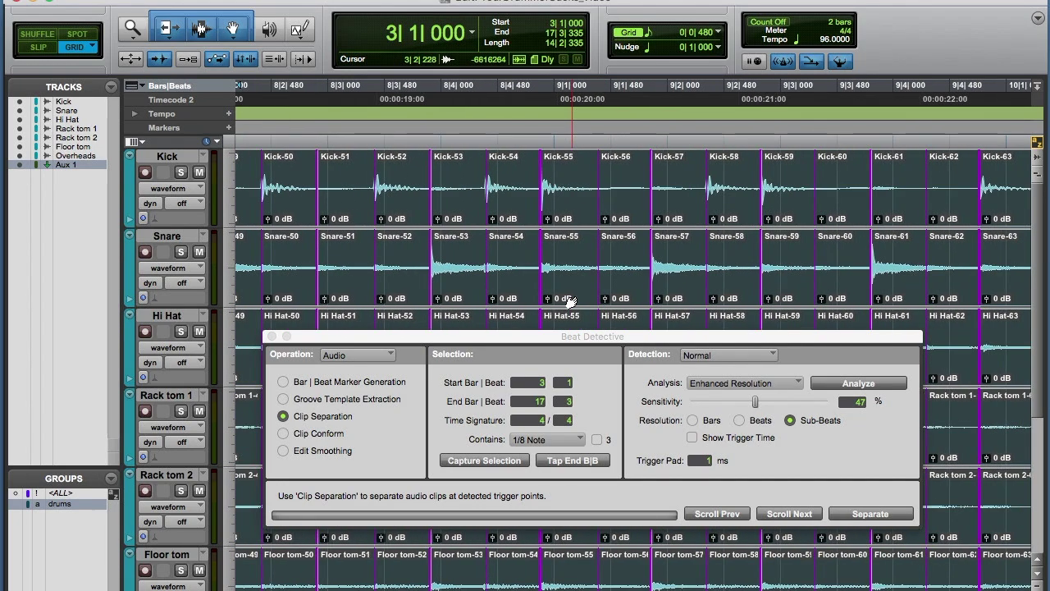
{"action": "scroll", "coordinate": [571, 300], "scroll_direction": "right", "scroll_amount": 10}
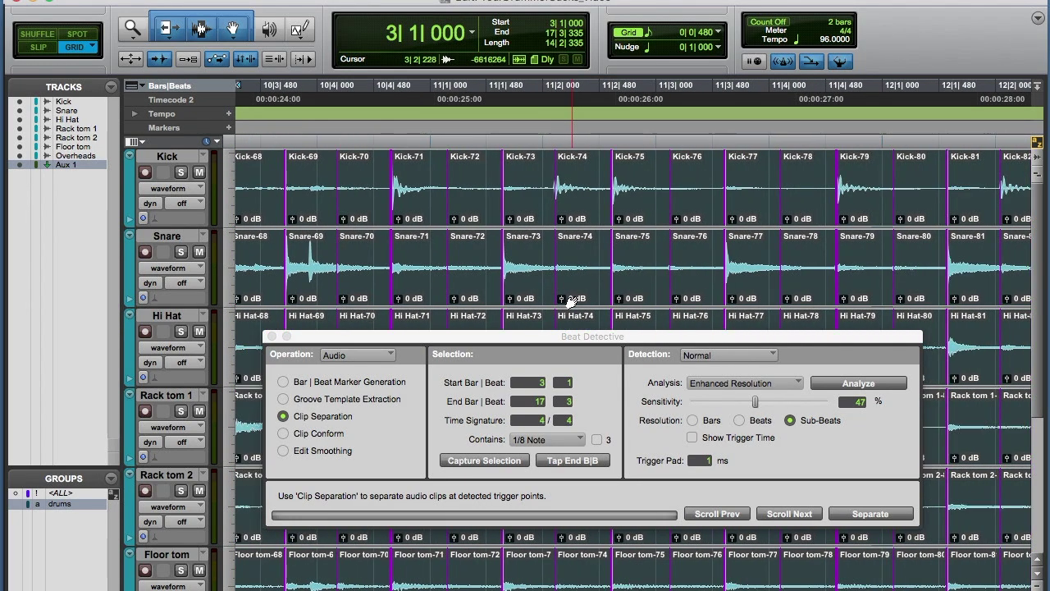
Conform the separated drum clips to the tempo grid using Standard Clip Conform with Strength enabled at 100%
{"action": "scroll", "coordinate": [572, 301], "scroll_direction": "right", "scroll_amount": 10}
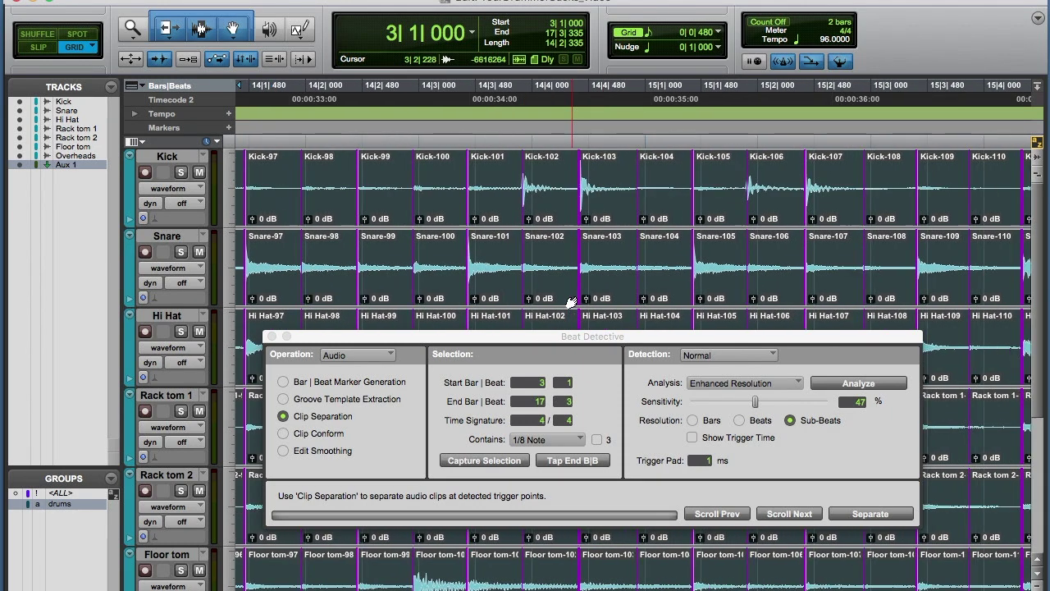
{"action": "scroll", "coordinate": [572, 300], "scroll_direction": "left", "scroll_amount": 15}
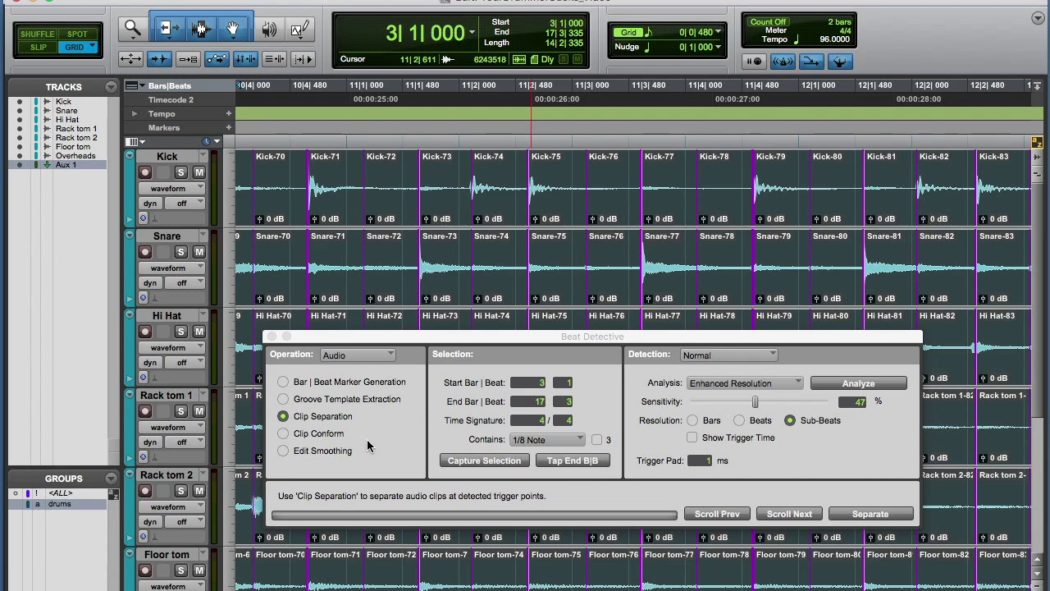
{"action": "left_click", "coordinate": [283, 433]}
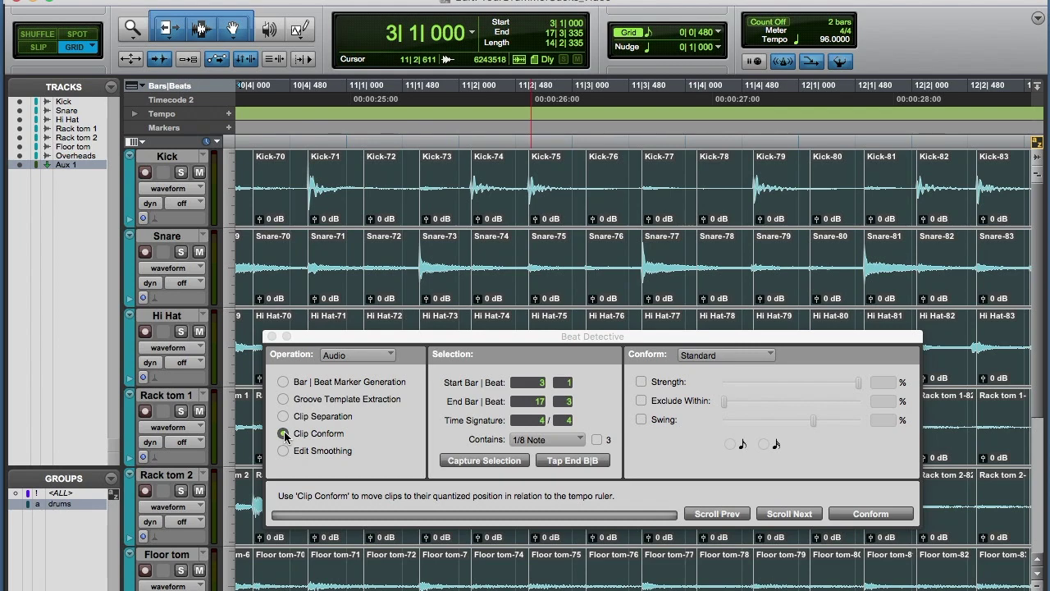
{"action": "left_click", "coordinate": [641, 382]}
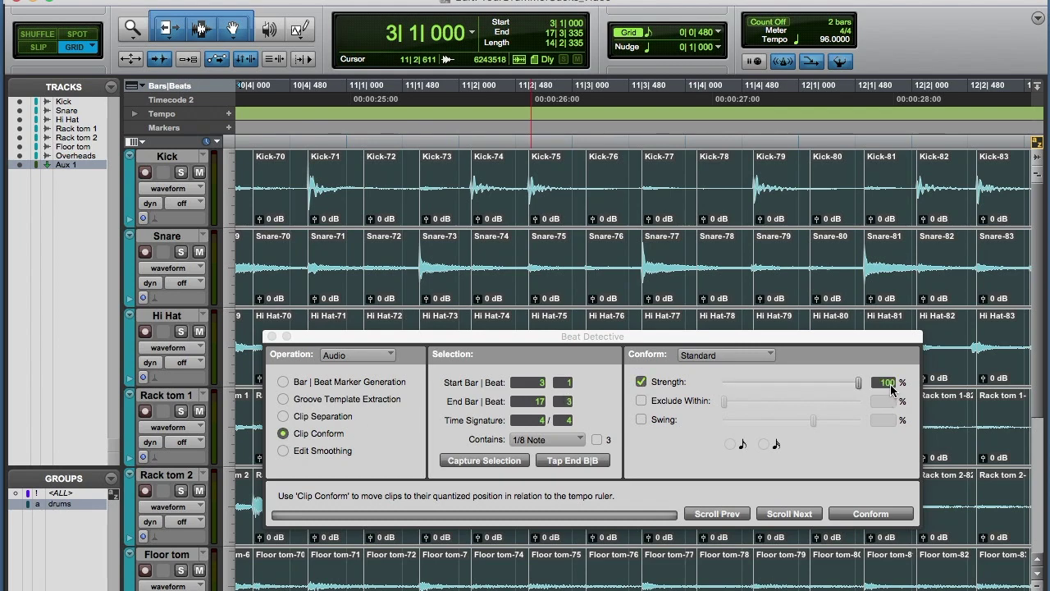
{"action": "left_click", "coordinate": [868, 516]}
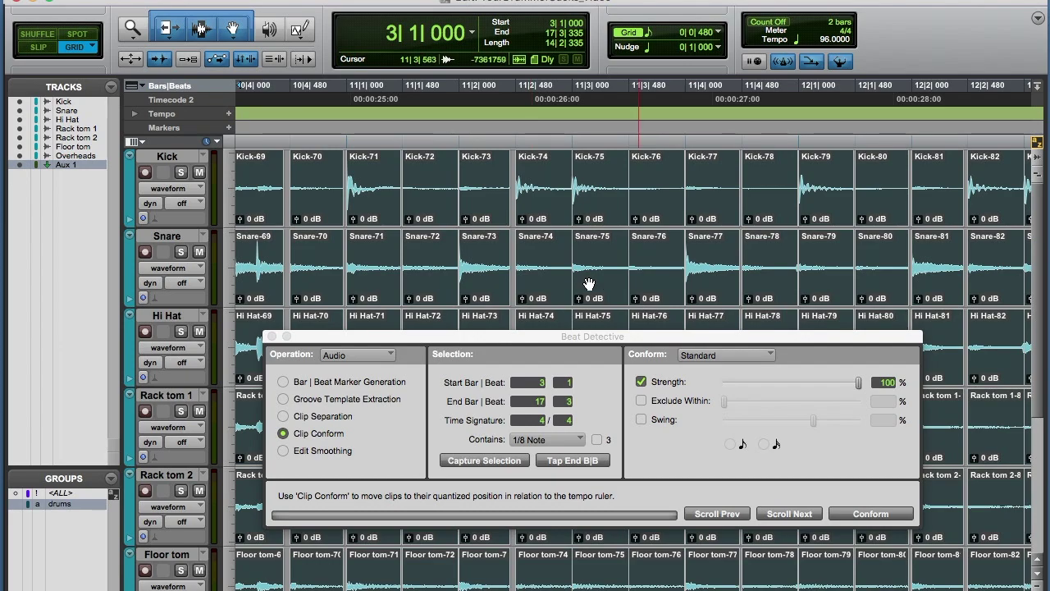
Examine the conformed drum clips back to bar 3, checking their grid alignment and the gaps between them up close
{"action": "scroll", "coordinate": [585, 283], "scroll_direction": "left", "scroll_amount": 20}
{"action": "scroll", "coordinate": [586, 283], "scroll_direction": "left", "scroll_amount": 20}
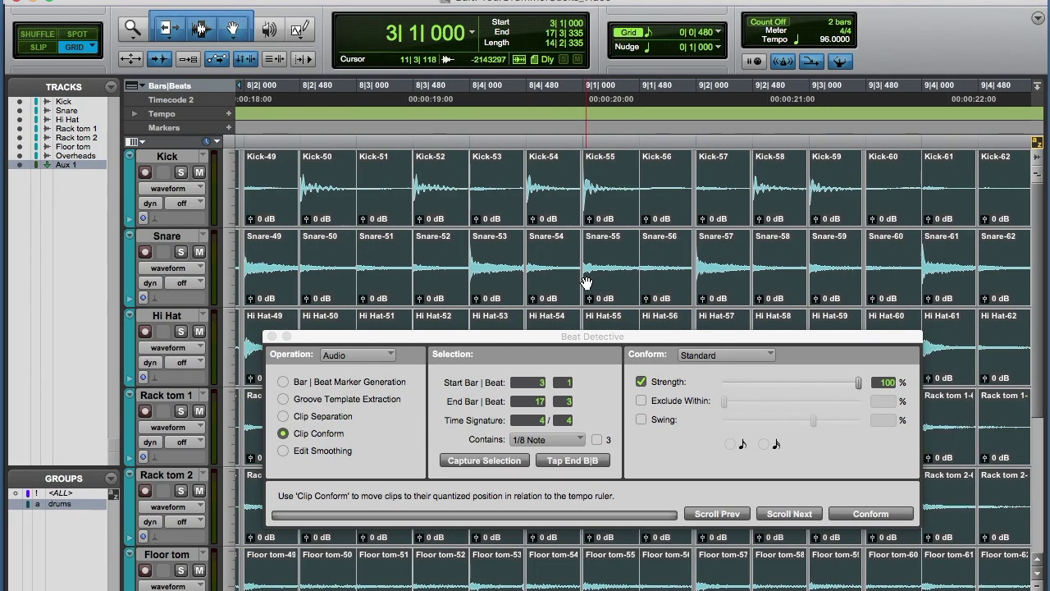
{"action": "scroll", "coordinate": [586, 283], "scroll_direction": "left", "scroll_amount": 20}
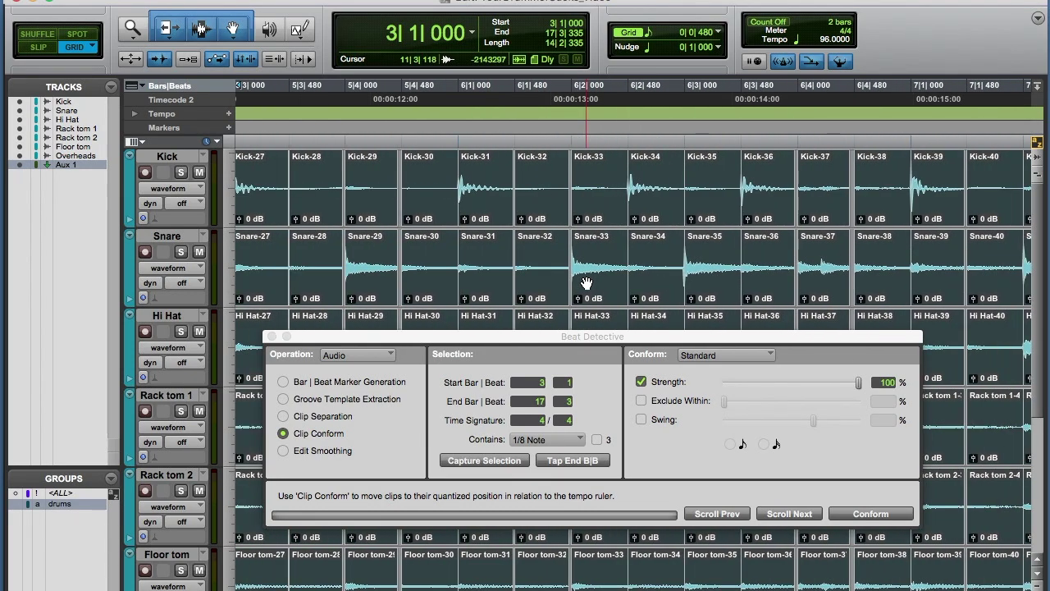
{"action": "scroll", "coordinate": [585, 283], "scroll_direction": "left", "scroll_amount": 10}
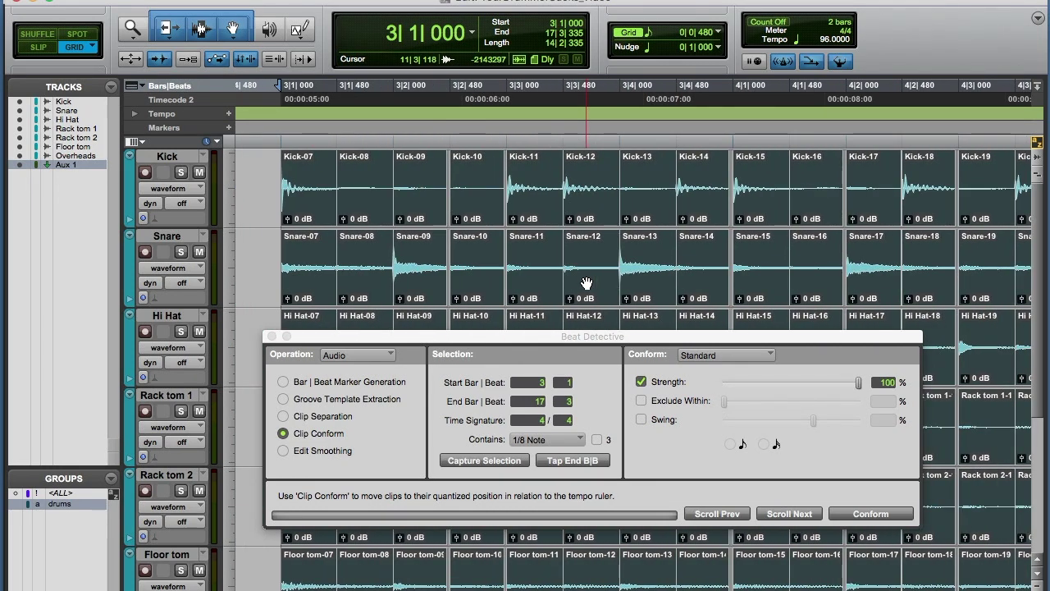
{"action": "key", "text": "super+bracketright"}
{"action": "key", "text": "super+bracketright"}
{"action": "key", "text": "super+bracketright"}
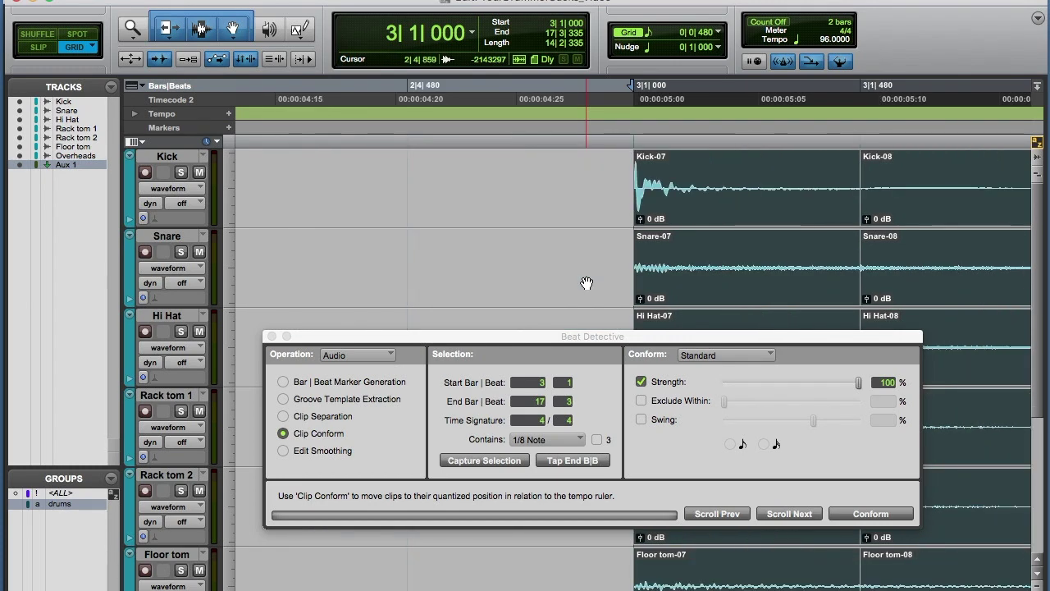
{"action": "scroll", "coordinate": [586, 283], "scroll_direction": "right", "scroll_amount": 15}
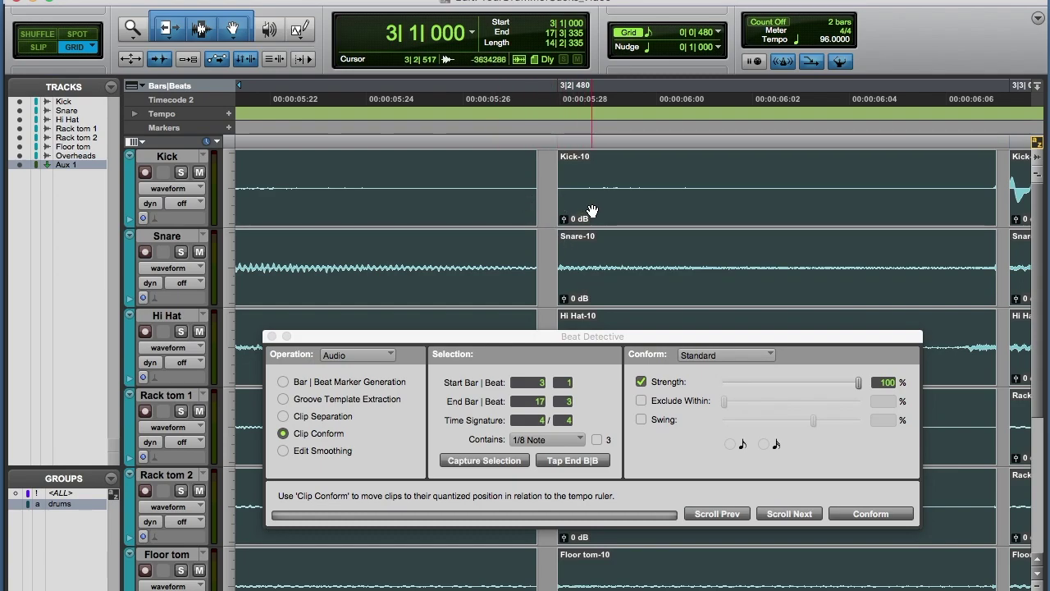
Smooth the conformed drum edits using Fill And Crossfade with a 5 ms crossfade length, and review the crossfades
{"action": "left_click", "coordinate": [283, 450]}
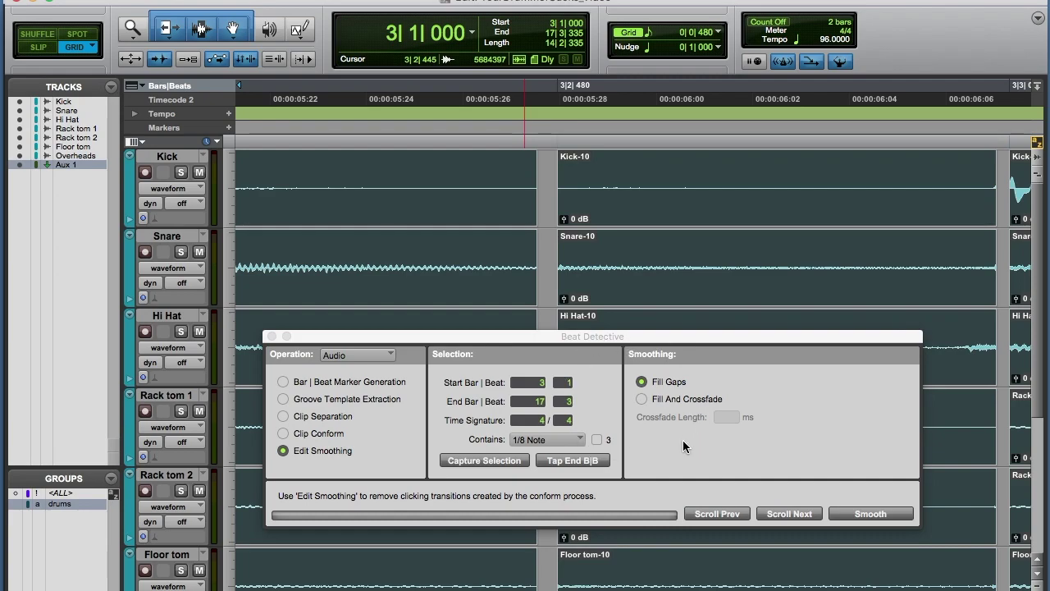
{"action": "left_click", "coordinate": [642, 398]}
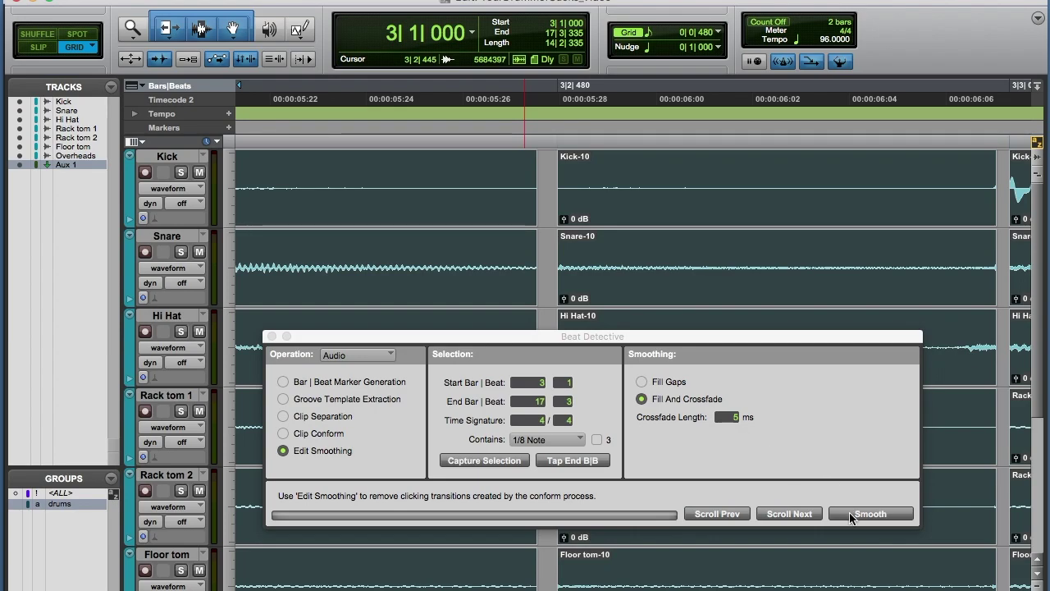
{"action": "left_click", "coordinate": [850, 515]}
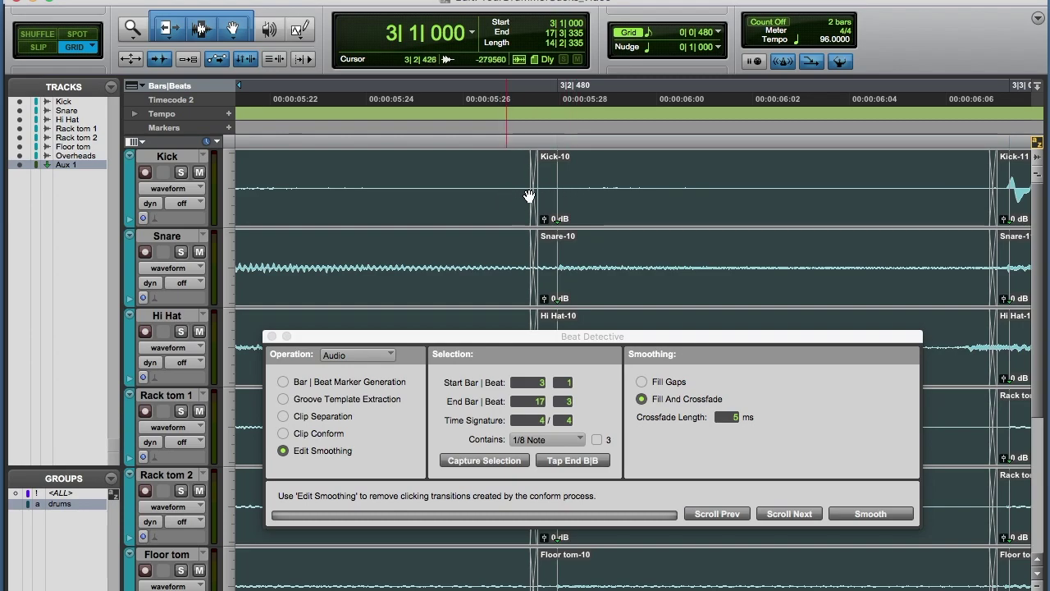
{"action": "scroll", "coordinate": [586, 202], "scroll_direction": "right", "scroll_amount": 5}
{"action": "scroll", "coordinate": [585, 202], "scroll_direction": "left", "scroll_amount": 5}
{"action": "scroll", "coordinate": [588, 201], "scroll_direction": "left", "scroll_amount": 10}
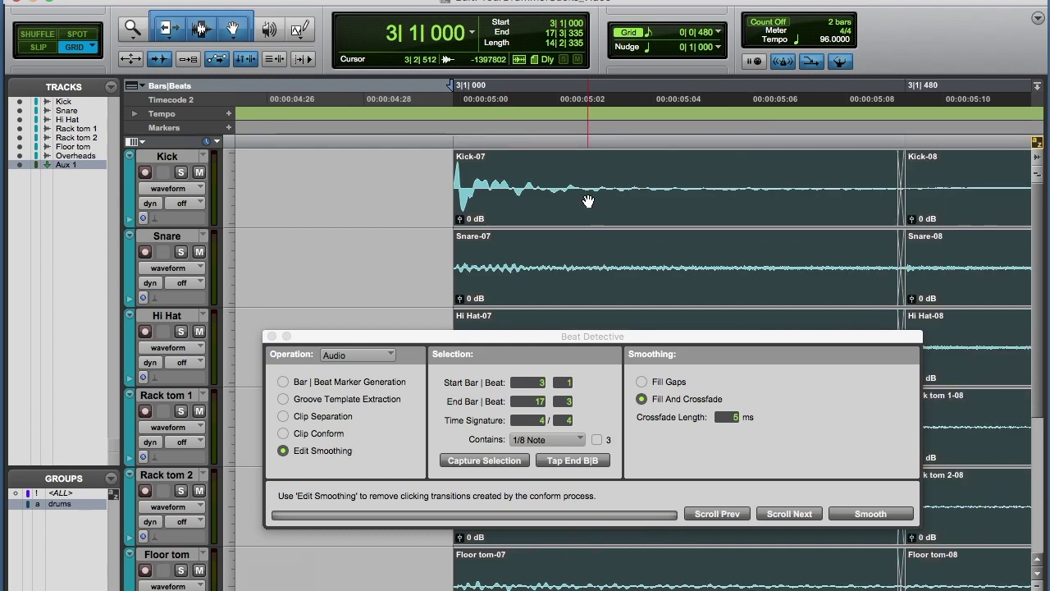
Play back the smoothed drums from the start of bar 3 for a few beats
{"action": "scroll", "coordinate": [589, 201], "scroll_direction": "down", "scroll_amount": 3}
{"action": "scroll", "coordinate": [588, 201], "scroll_direction": "down", "scroll_amount": 1}
{"action": "scroll", "coordinate": [588, 201], "scroll_direction": "left", "scroll_amount": 5}
{"action": "left_click", "coordinate": [345, 126]}
{"action": "key", "text": "space"}
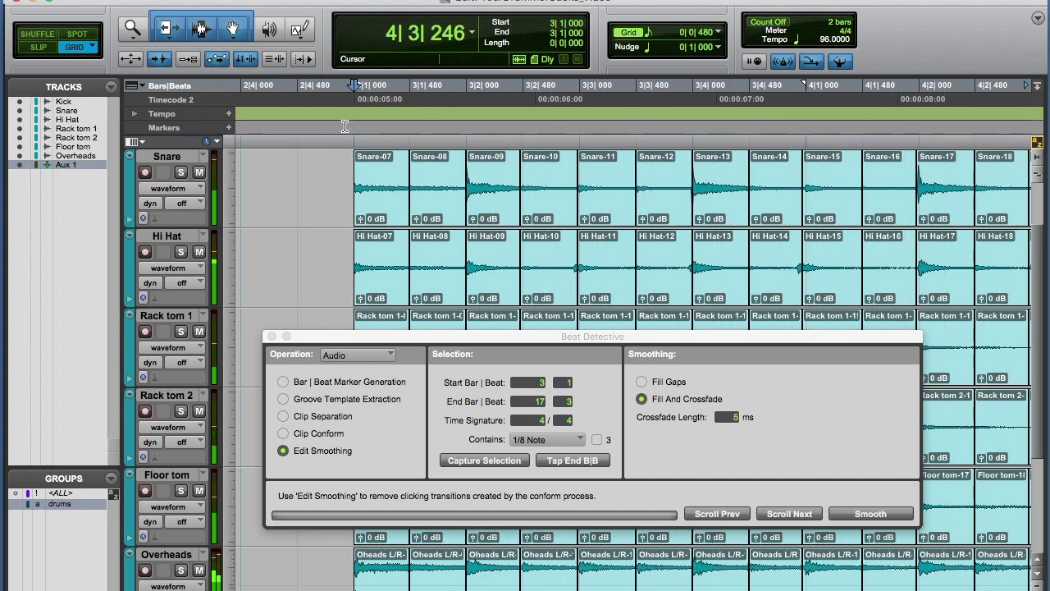
{"action": "key", "text": "space"}
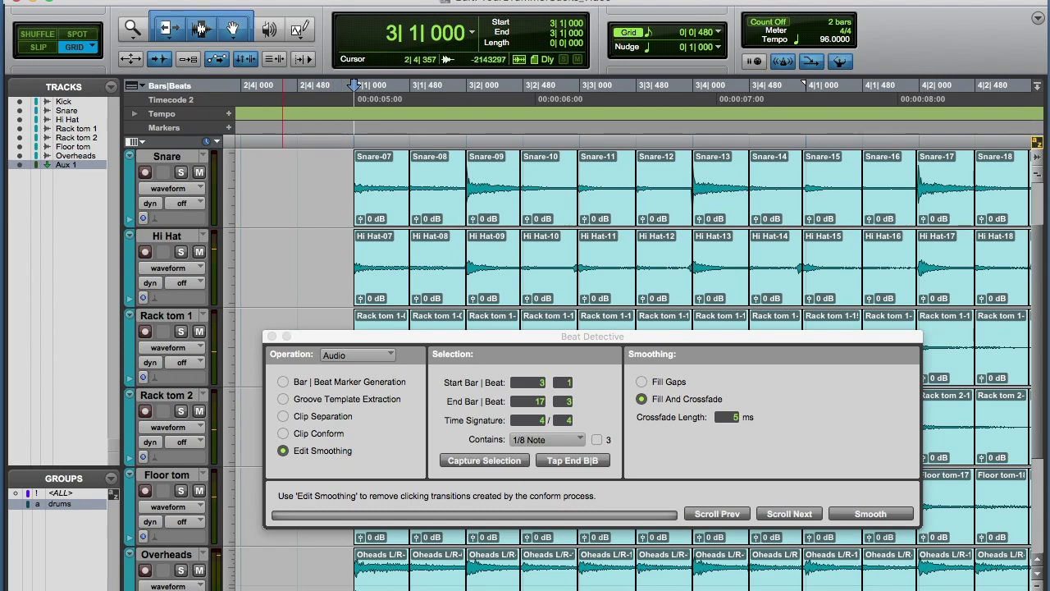
Add a click track to the session and lower its volume to -8.4 dB in the mixer
{"action": "right_click", "coordinate": [214, 230]}
{"action": "left_click", "coordinate": [258, 224]}
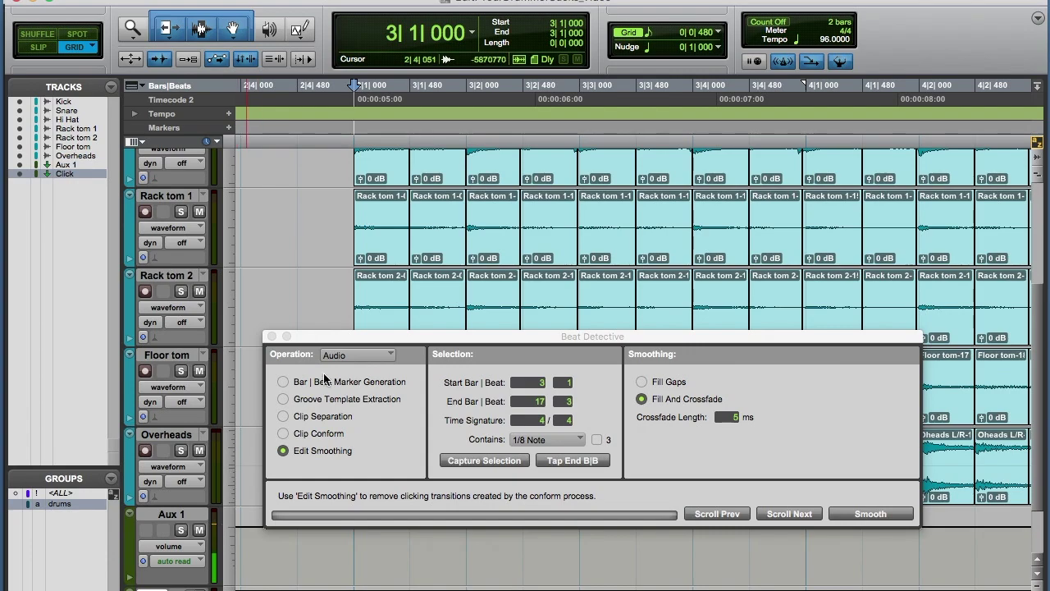
{"action": "key", "text": "super+equal"}
{"action": "left_click_drag", "start_coordinate": [596, 354], "coordinate": [592, 383]}
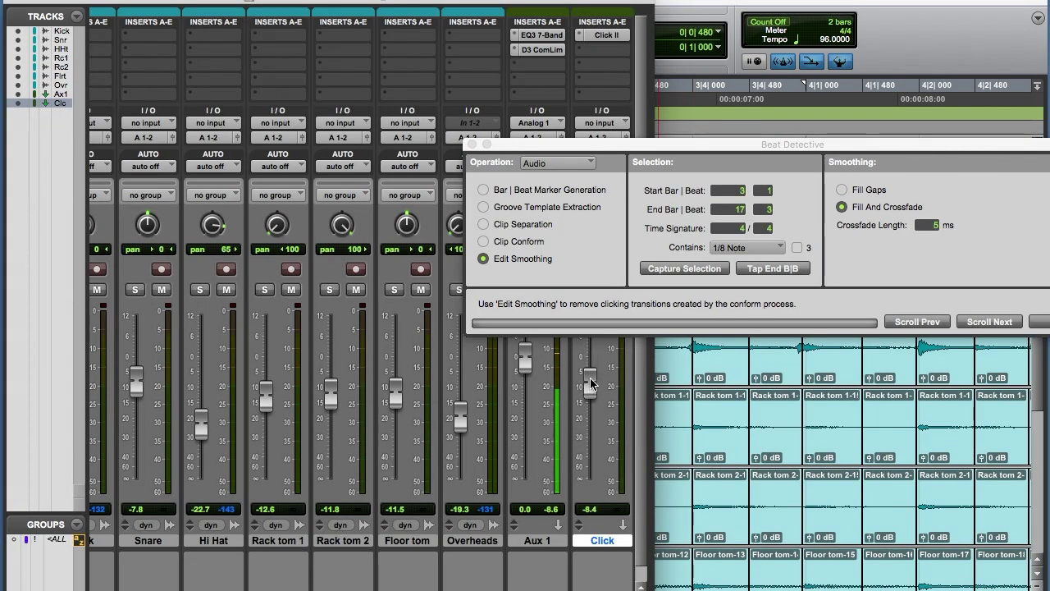
{"action": "key", "text": "super+equal"}
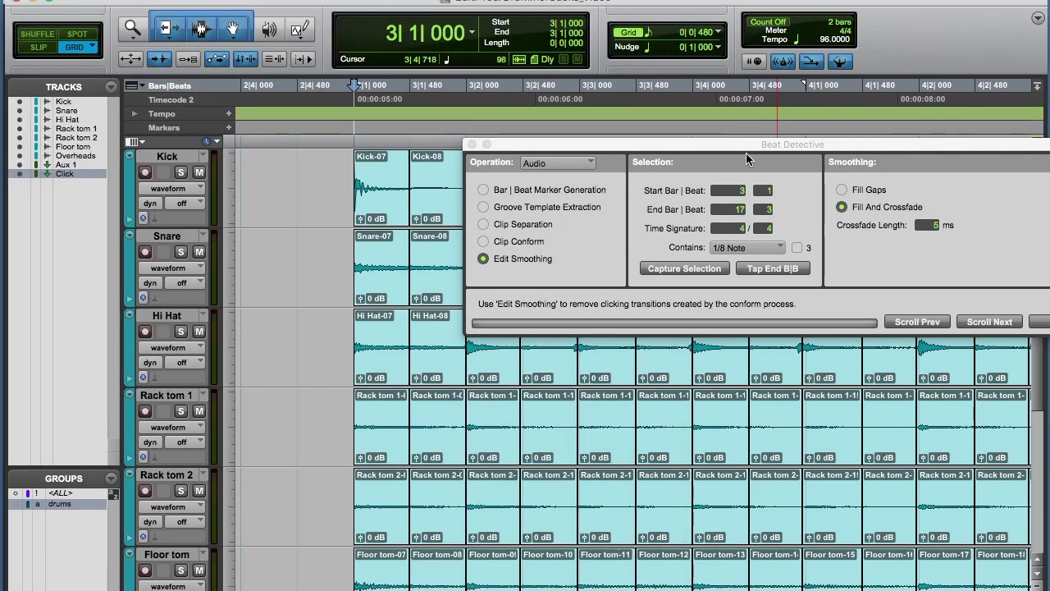
Play the tightened drums against the click from bar 3 and look back over the edited clips, keeping Beat Detective clear of the waveforms
{"action": "left_click_drag", "start_coordinate": [745, 152], "coordinate": [529, 438]}
{"action": "key", "text": "space"}
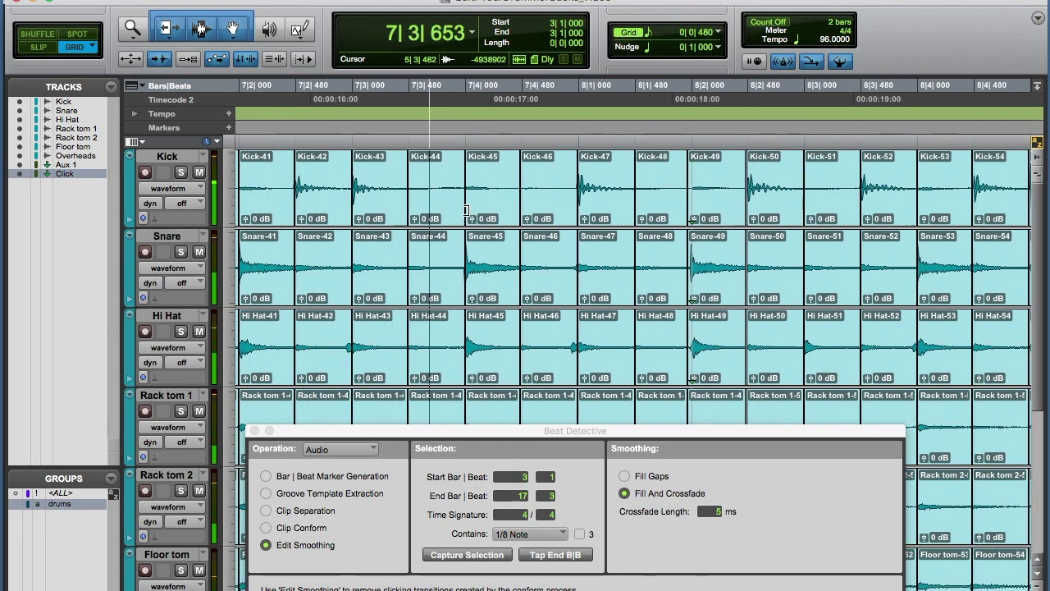
{"action": "key", "text": "space"}
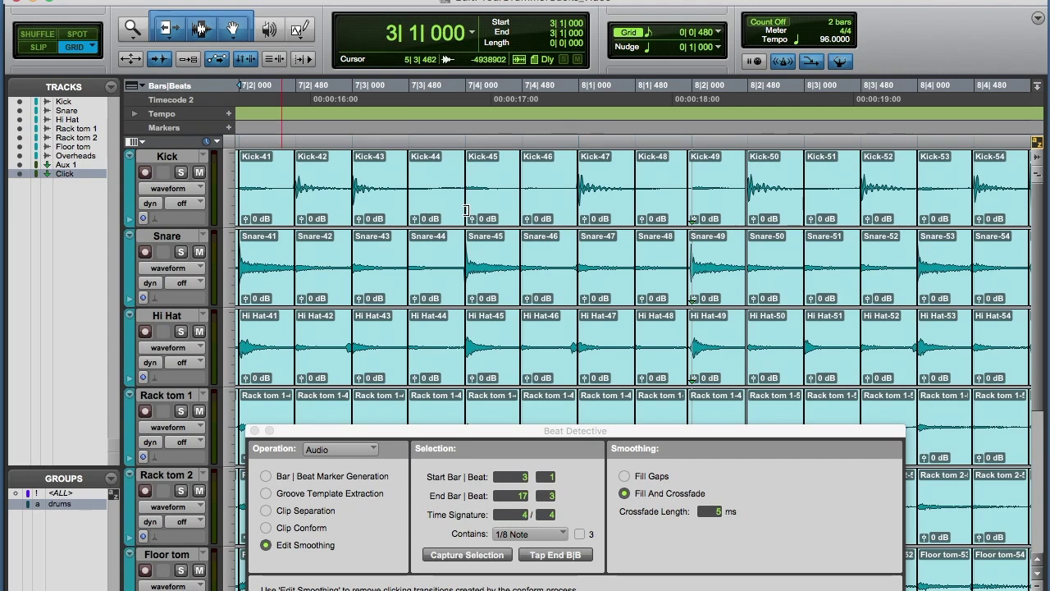
{"action": "scroll", "coordinate": [466, 210], "scroll_direction": "left", "scroll_amount": 10}
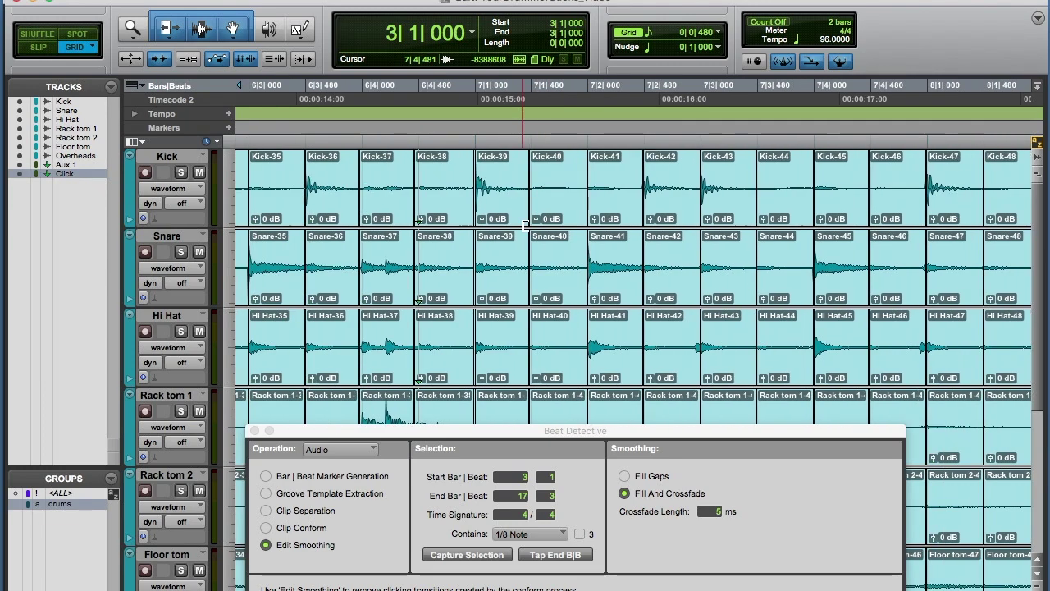
{"action": "scroll", "coordinate": [524, 226], "scroll_direction": "left", "scroll_amount": 3}
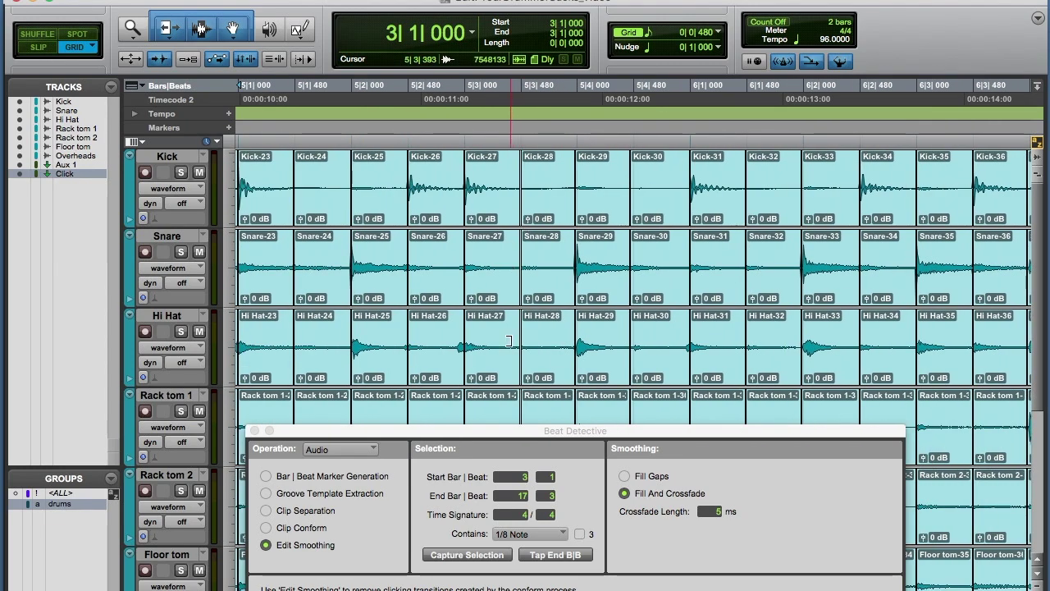
{"action": "left_click_drag", "start_coordinate": [517, 436], "coordinate": [563, 344]}
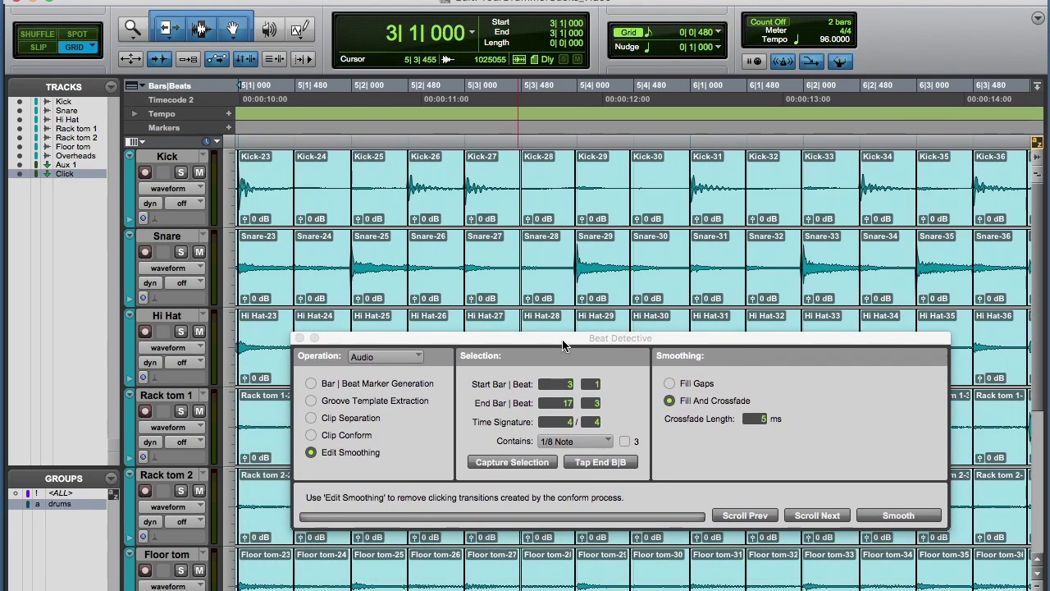